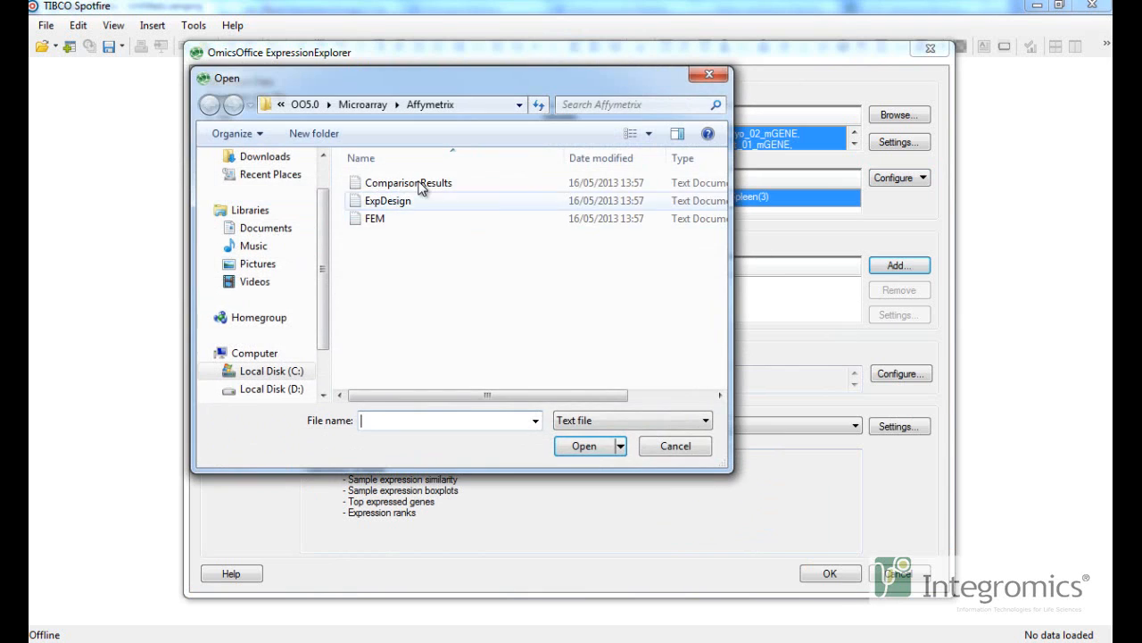
Load the ComparisonResults text file as comparison data, keeping the default import settings.
click(408, 184)
click(591, 452)
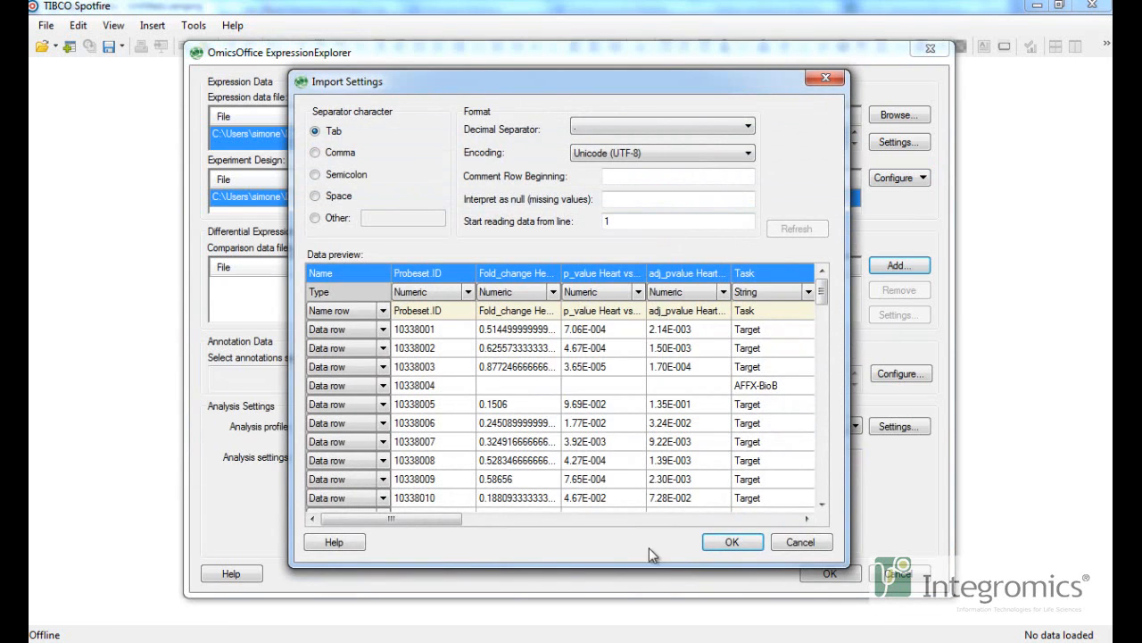
click(728, 538)
Create a new Tissue comparison with Heart as target group and Embryo as control.
click(714, 155)
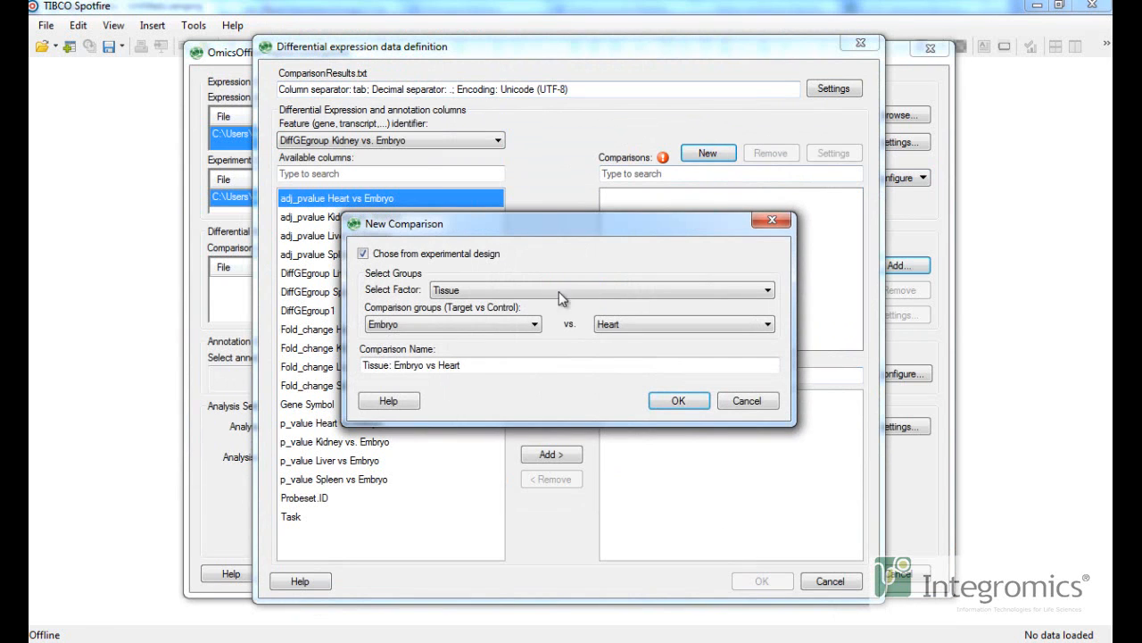
click(533, 325)
click(421, 351)
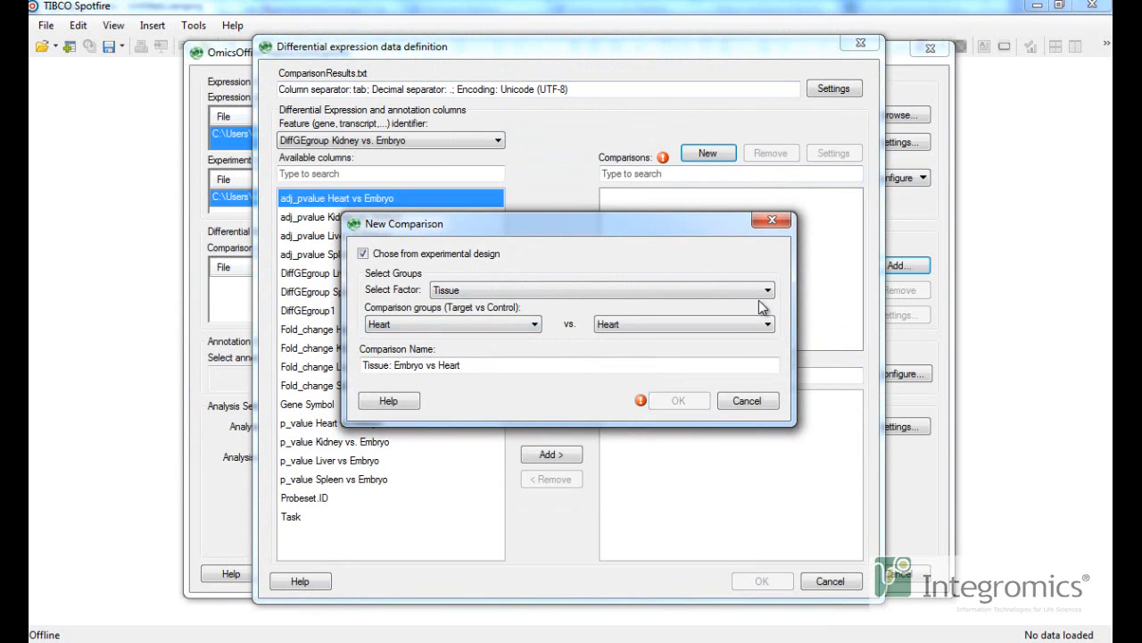
click(737, 324)
click(736, 342)
click(677, 400)
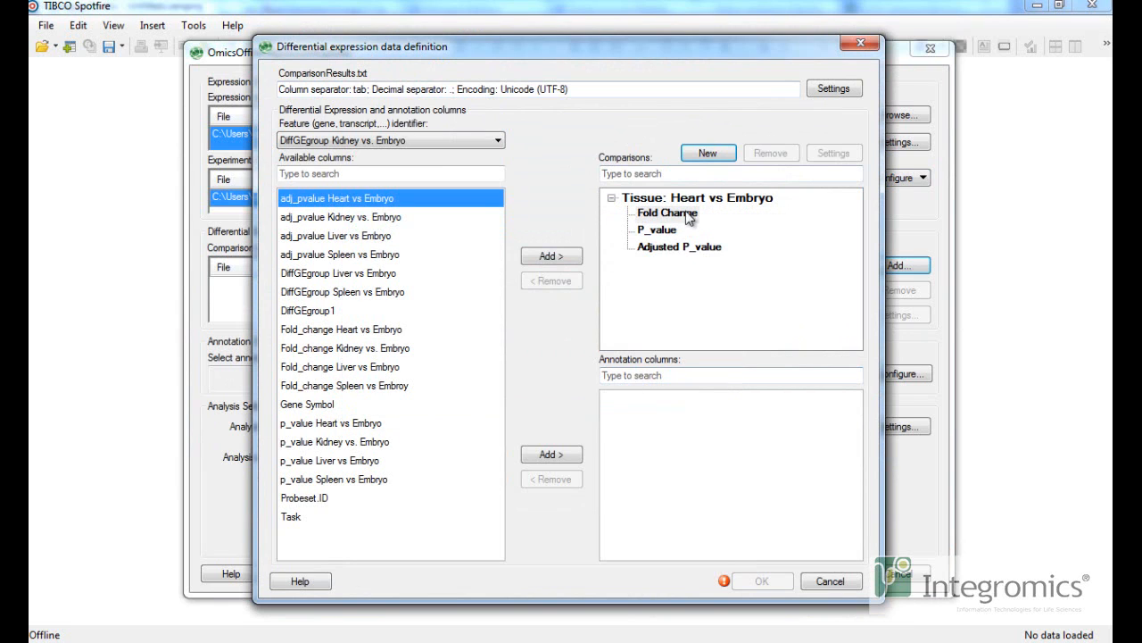
Assign the Heart vs Embryo fold change, p-value and adjusted p-value columns to the comparison and confirm the definition.
click(345, 331)
click(552, 256)
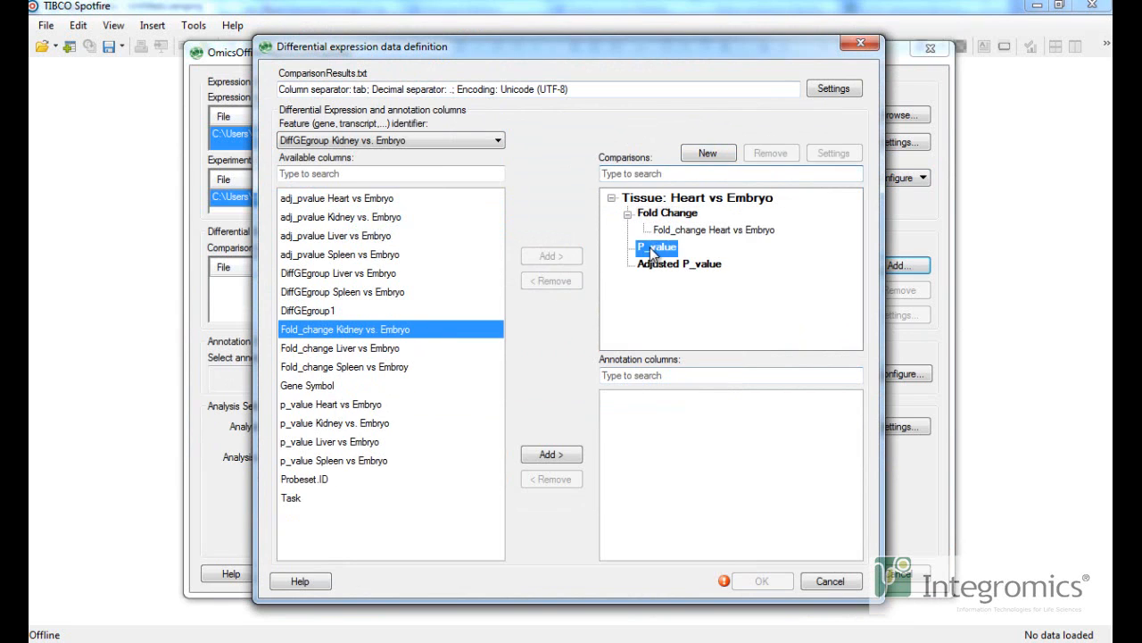
click(329, 407)
click(548, 257)
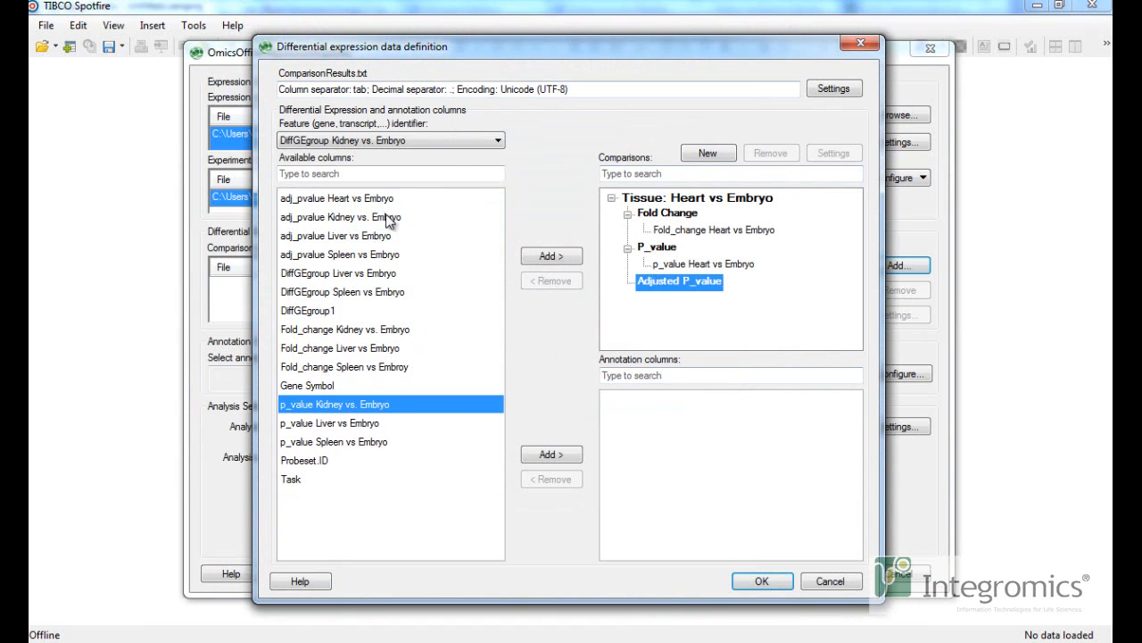
click(548, 257)
click(766, 582)
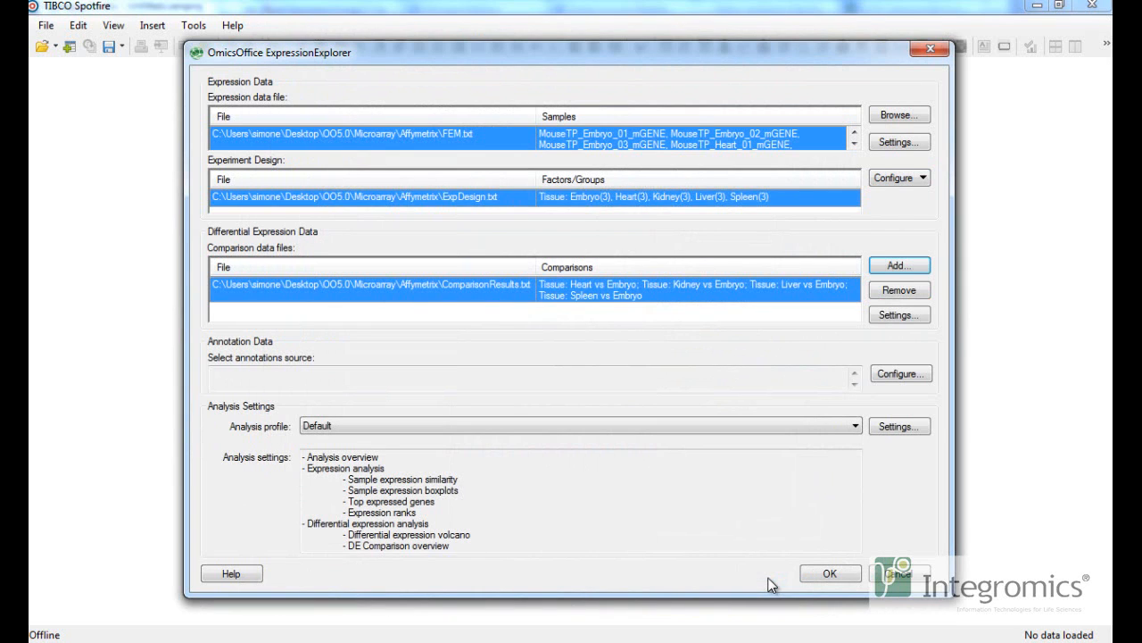
Add Entrez Gene ID to the annotations applied from the Affymetrix Mouse Gene 1.0 ST Array source.
click(901, 375)
scroll(504, 384, down, 1)
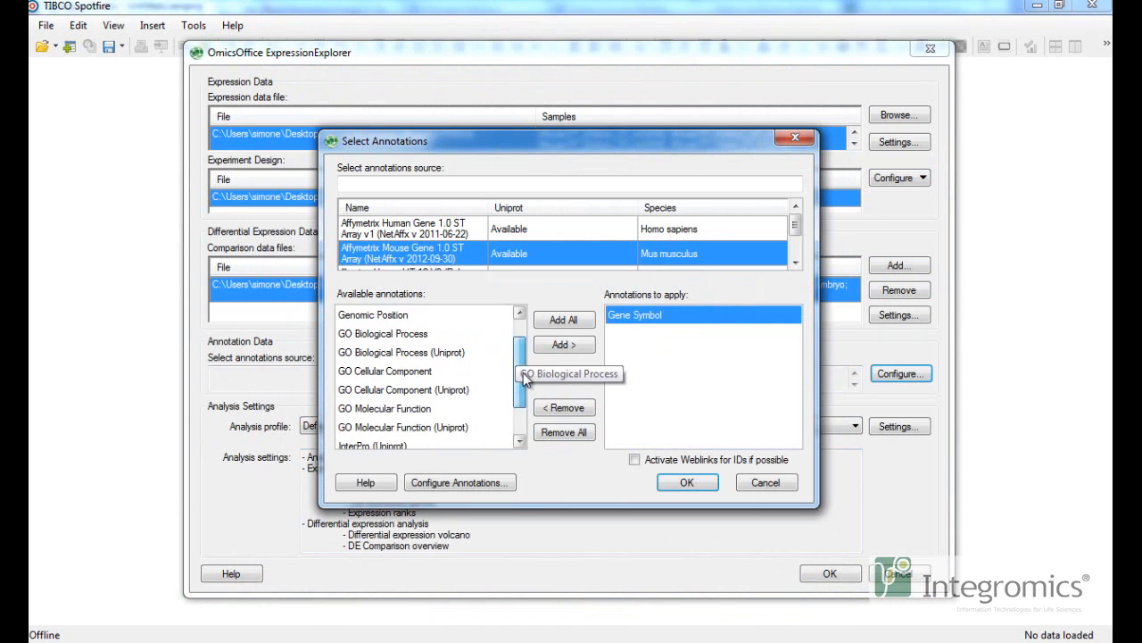
scroll(486, 348, up, 1)
click(564, 346)
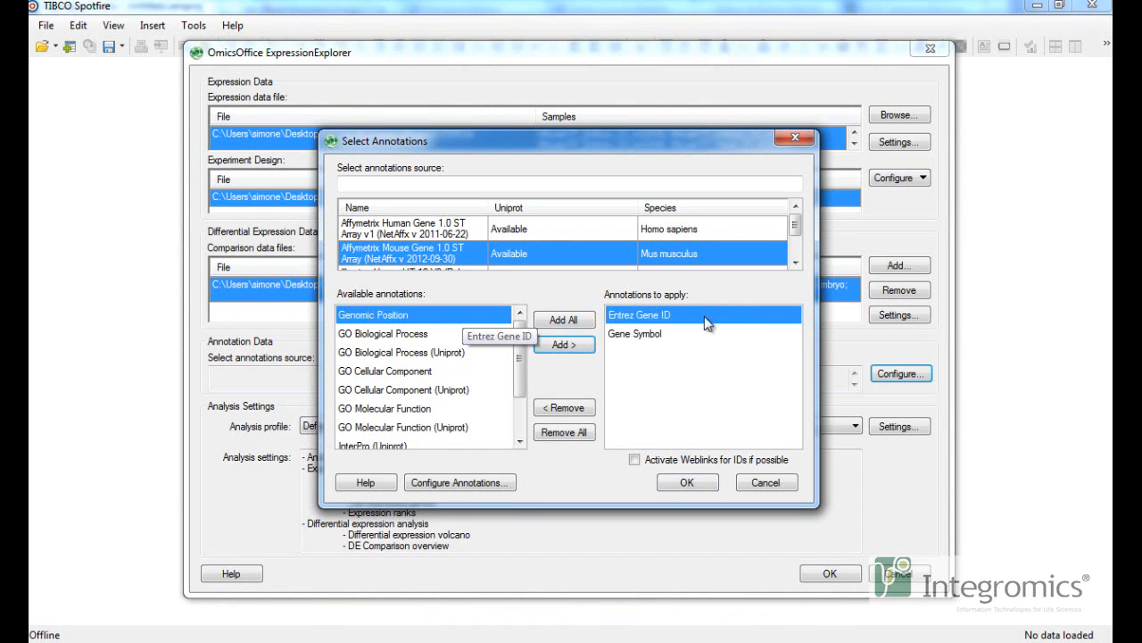
click(684, 483)
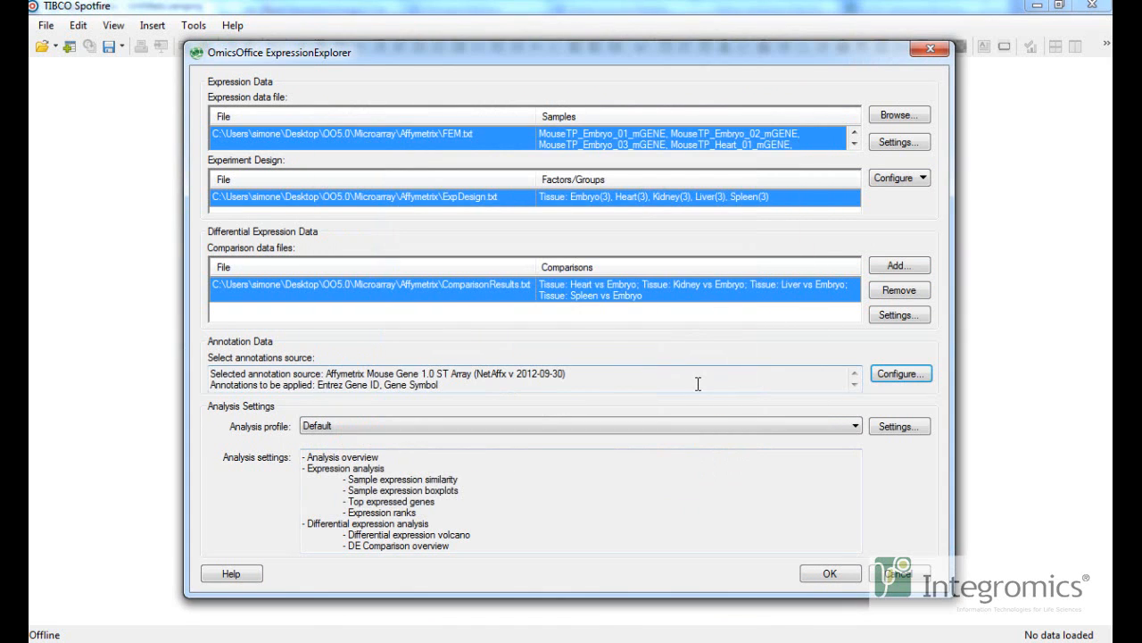
Enable target list characterization in the analysis profile and include the GO (Uniprot) categories for functional list characterization.
click(900, 426)
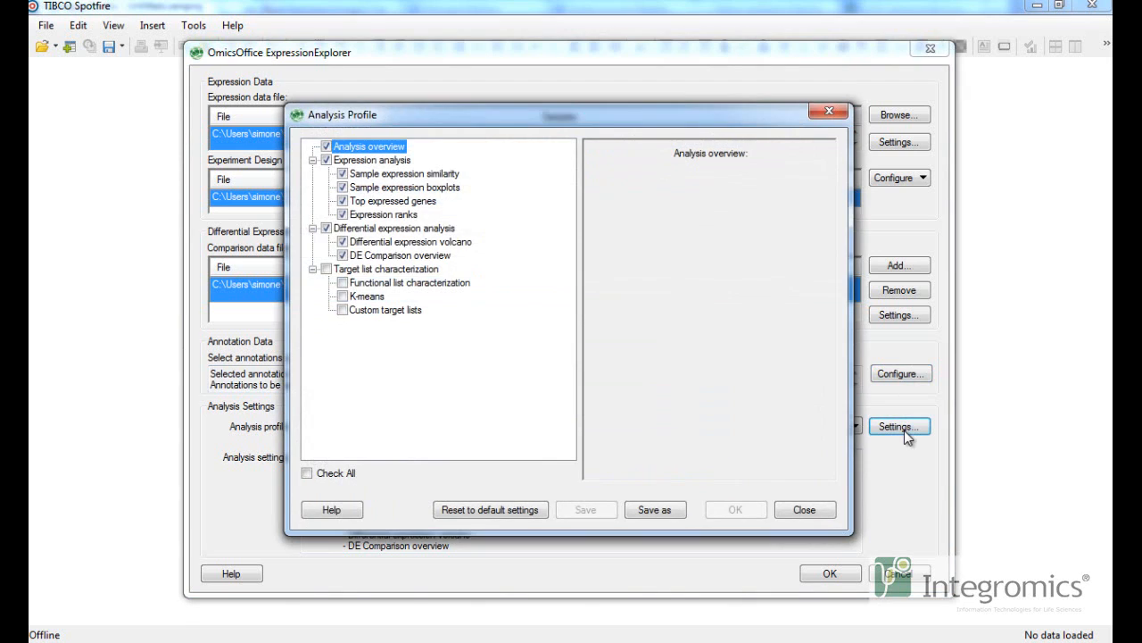
click(327, 269)
click(426, 284)
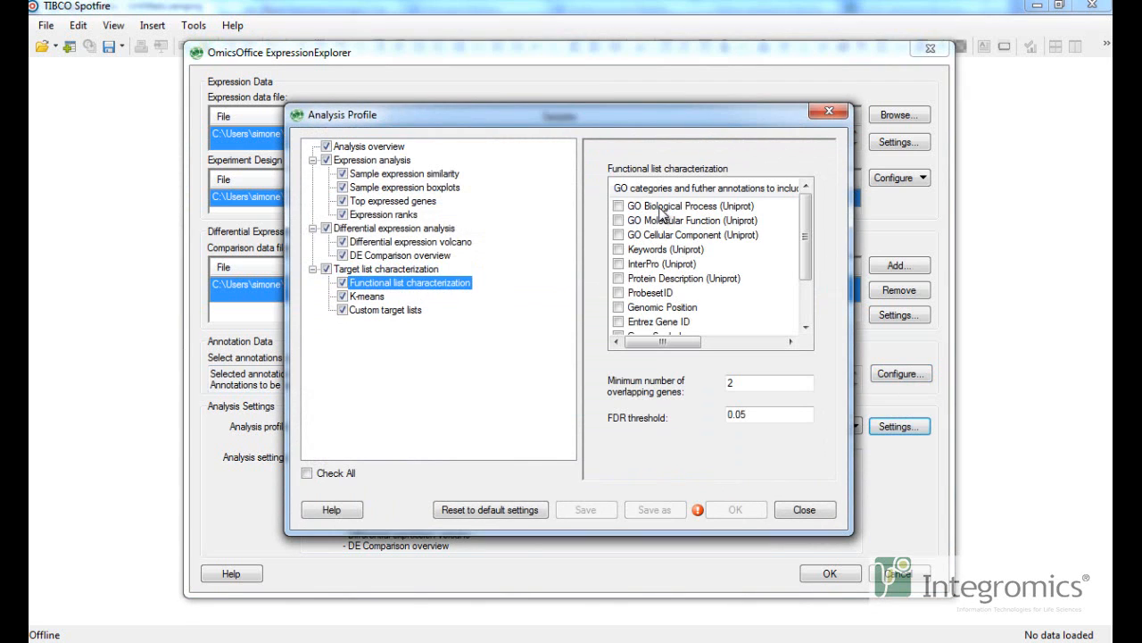
scroll(801, 239, down, 2)
scroll(800, 239, up, 2)
click(643, 206)
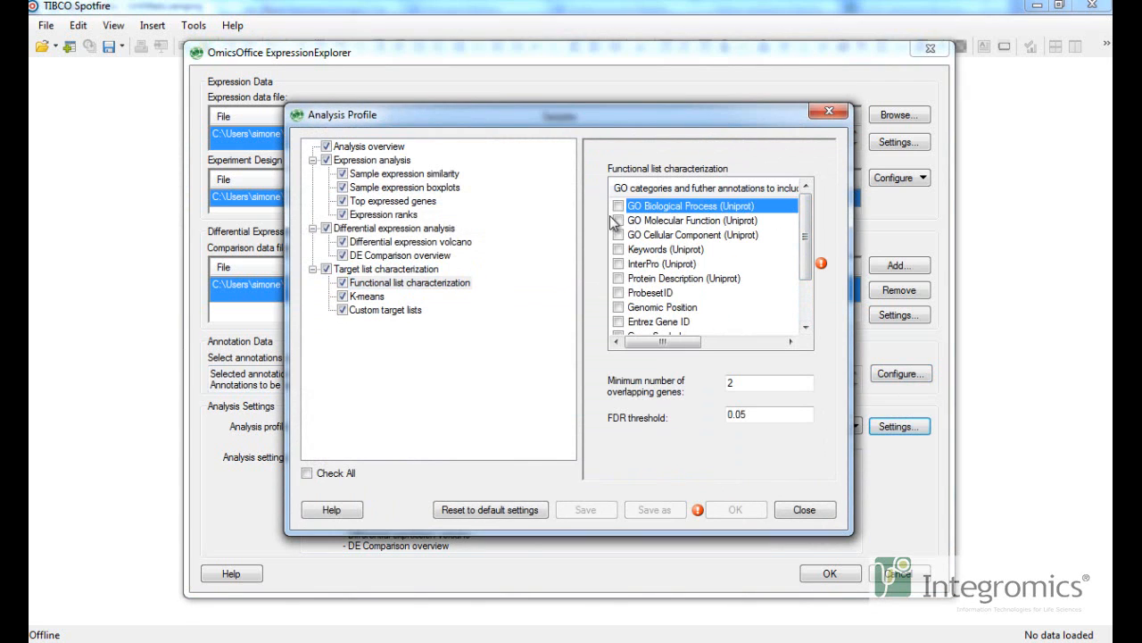
click(618, 207)
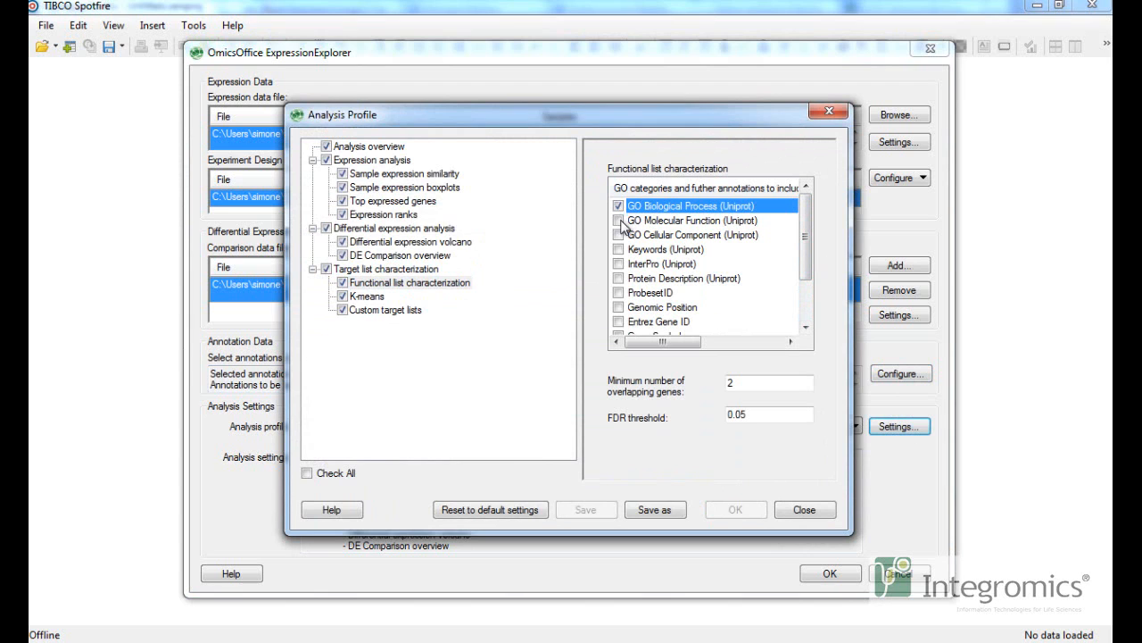
Load msigdb.v3.1.symbols(1).gmt as the custom target lists file in Gene Matrix Transposed format.
click(368, 298)
click(374, 310)
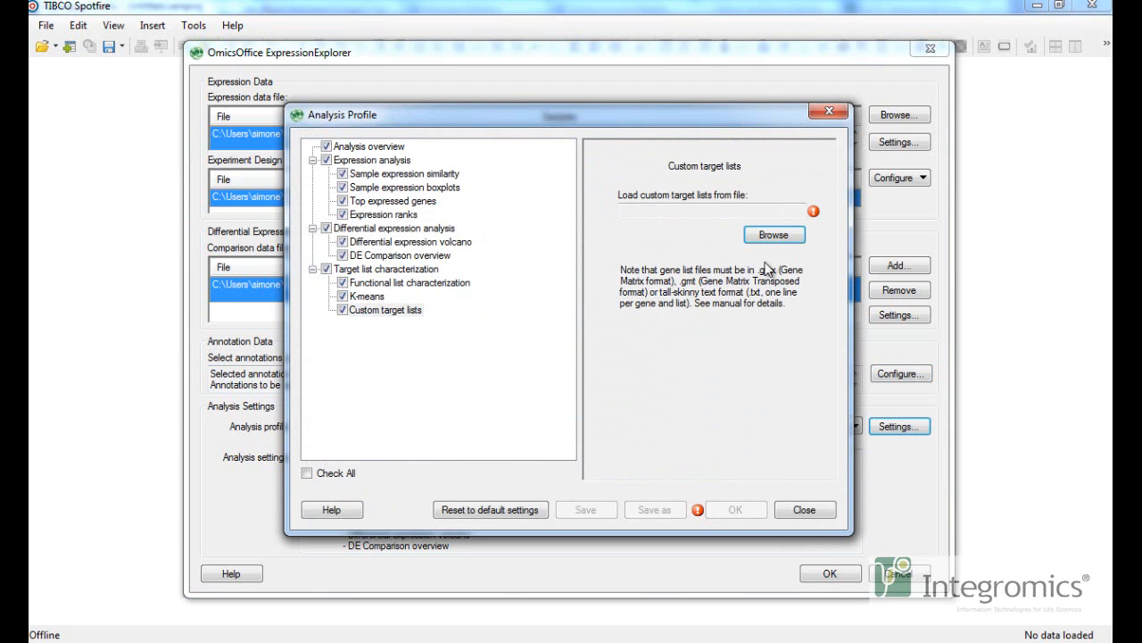
click(774, 235)
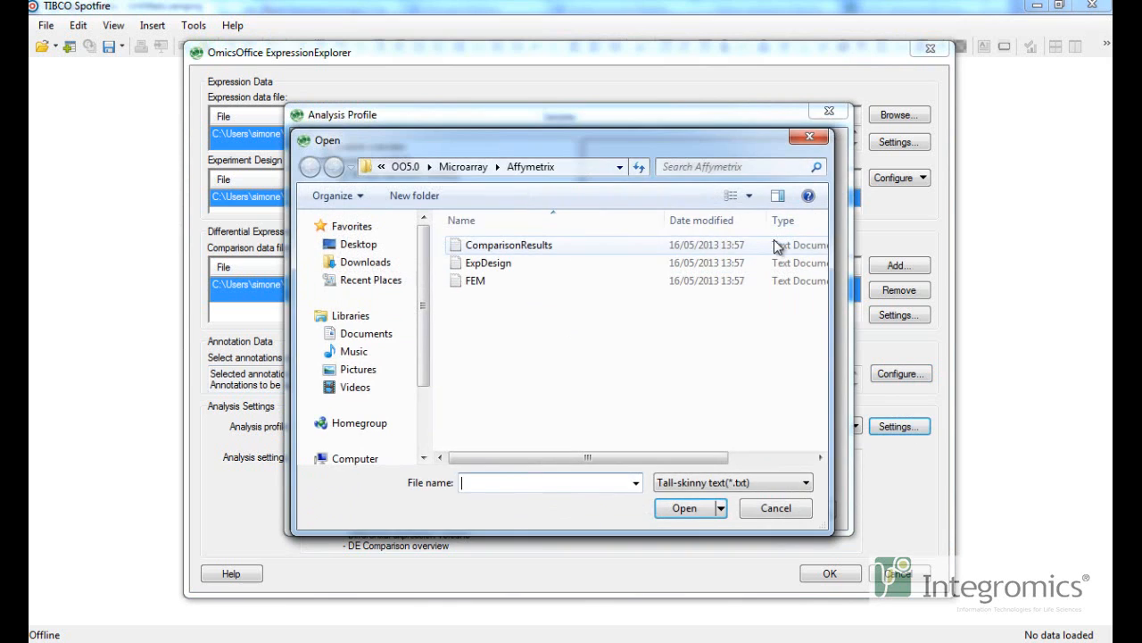
click(773, 482)
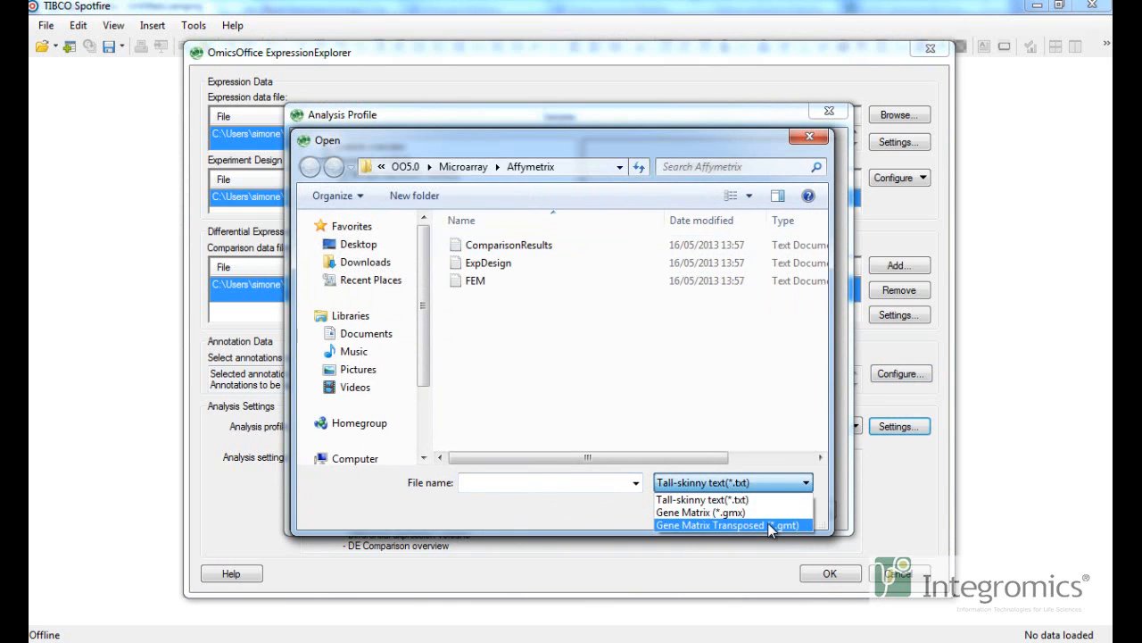
click(768, 522)
click(557, 249)
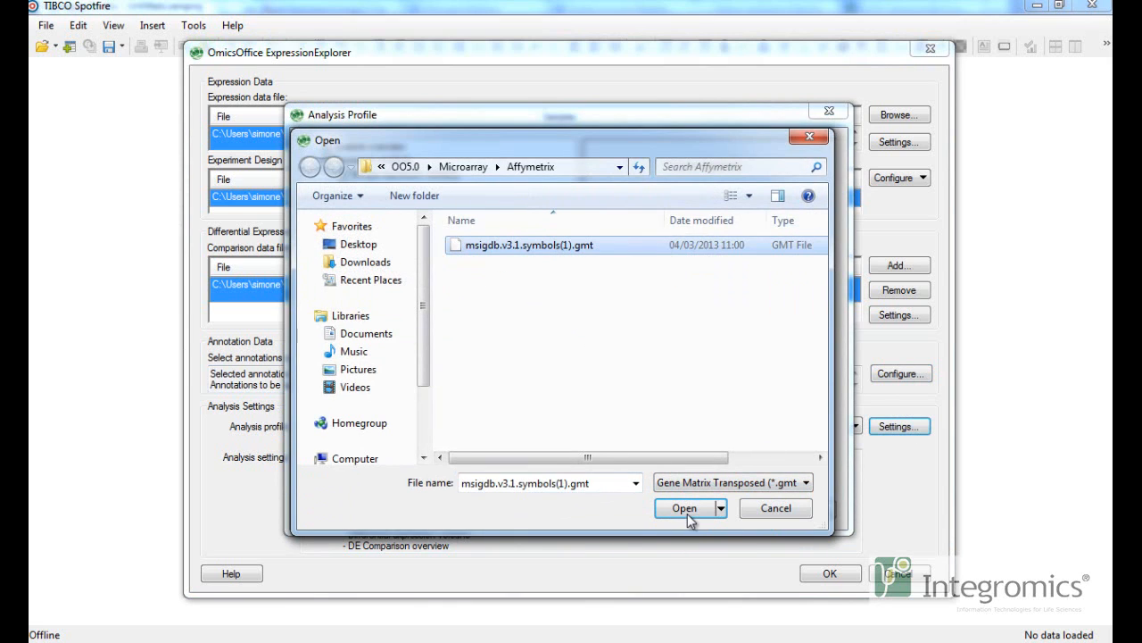
click(685, 508)
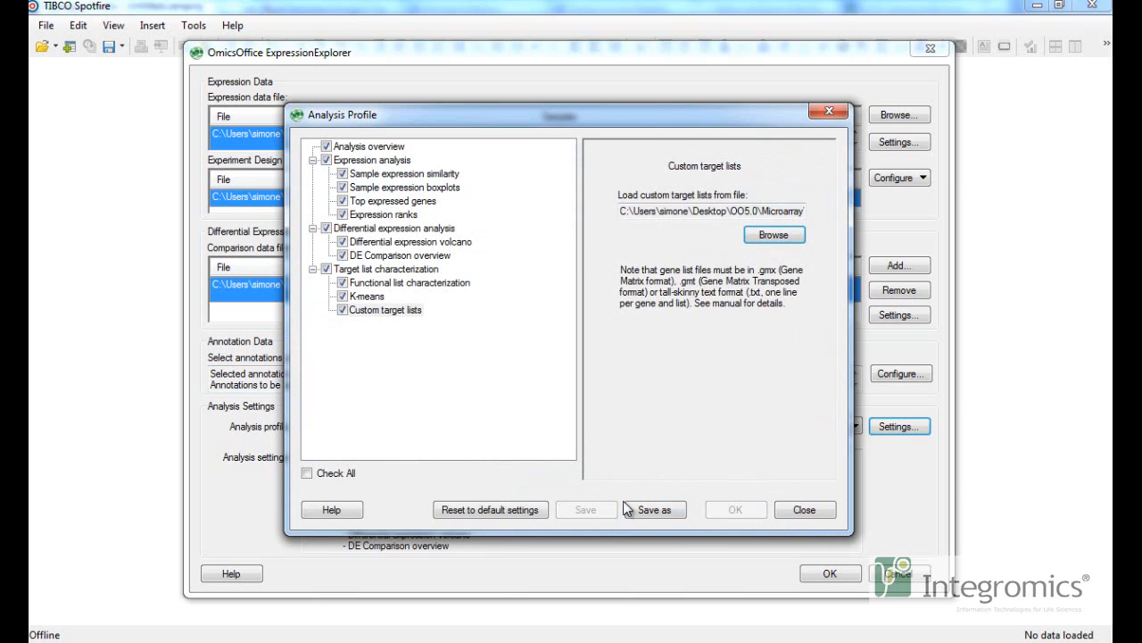
Save the analysis profile as Expression Explorer complete and run the analysis.
click(638, 511)
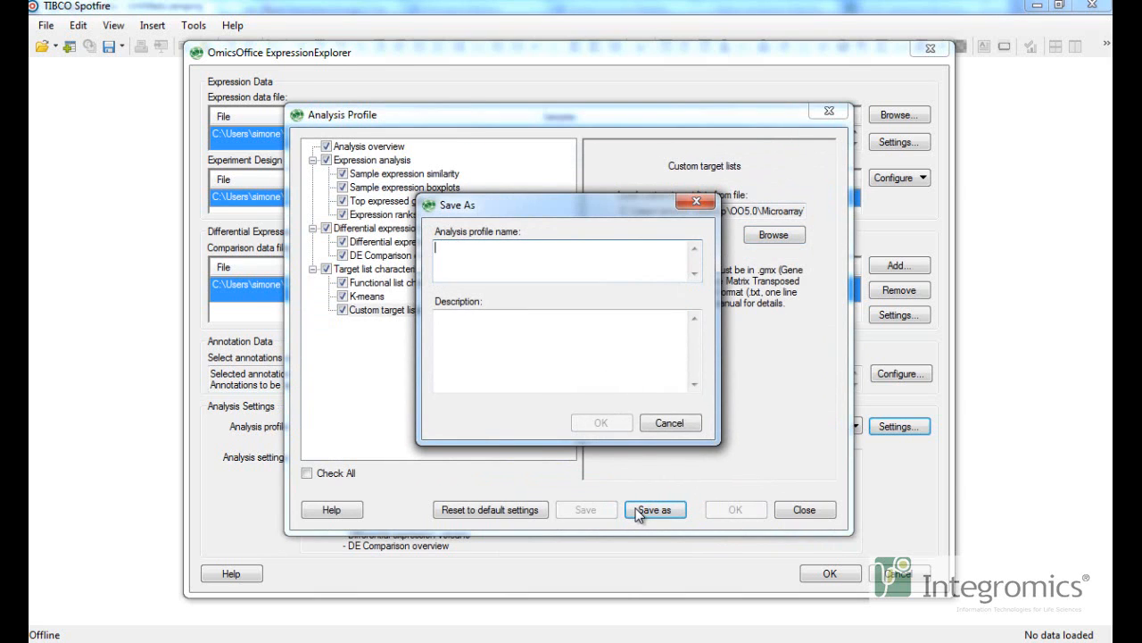
text(Expression Explorer complete)
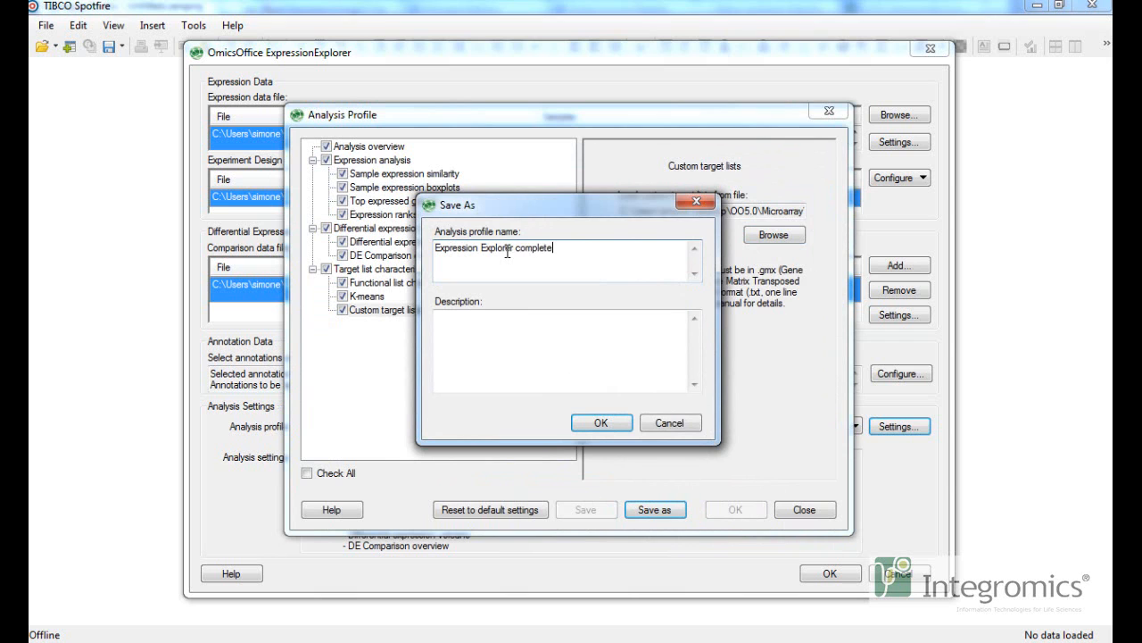
click(600, 423)
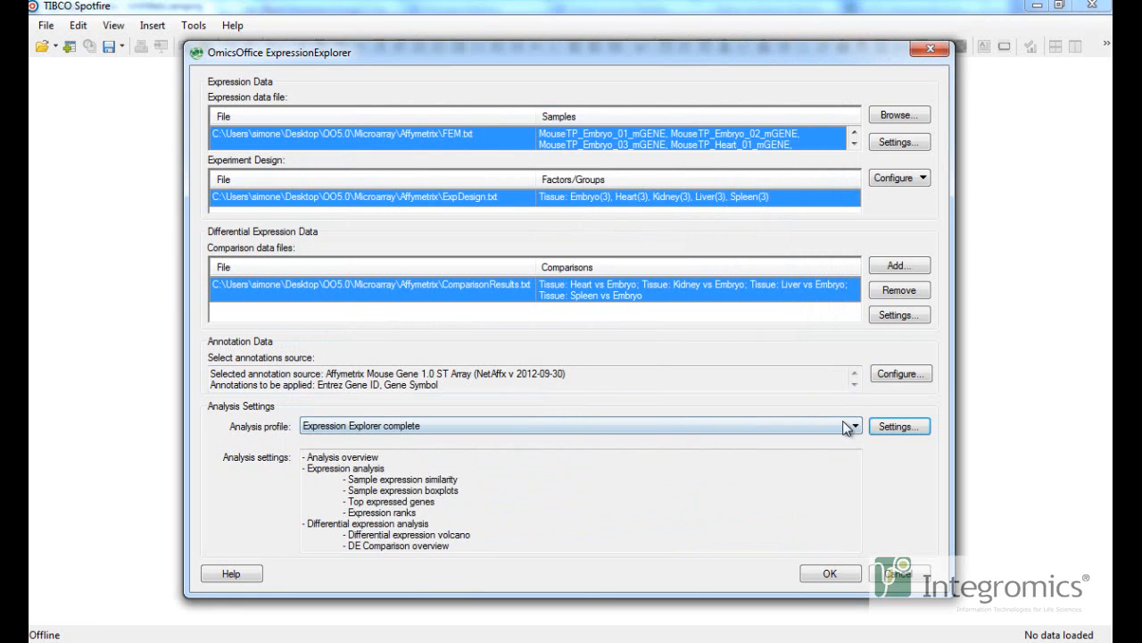
click(821, 569)
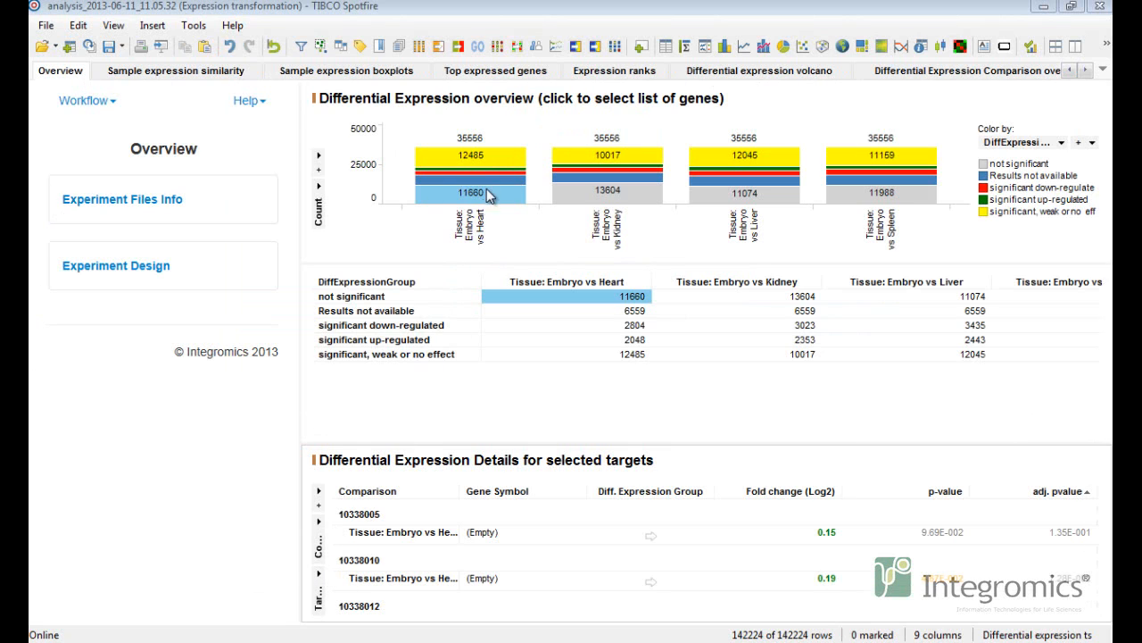
Select the significant, weak or no effect genes for Embryo vs Heart and enlarge the details table to inspect them.
click(489, 166)
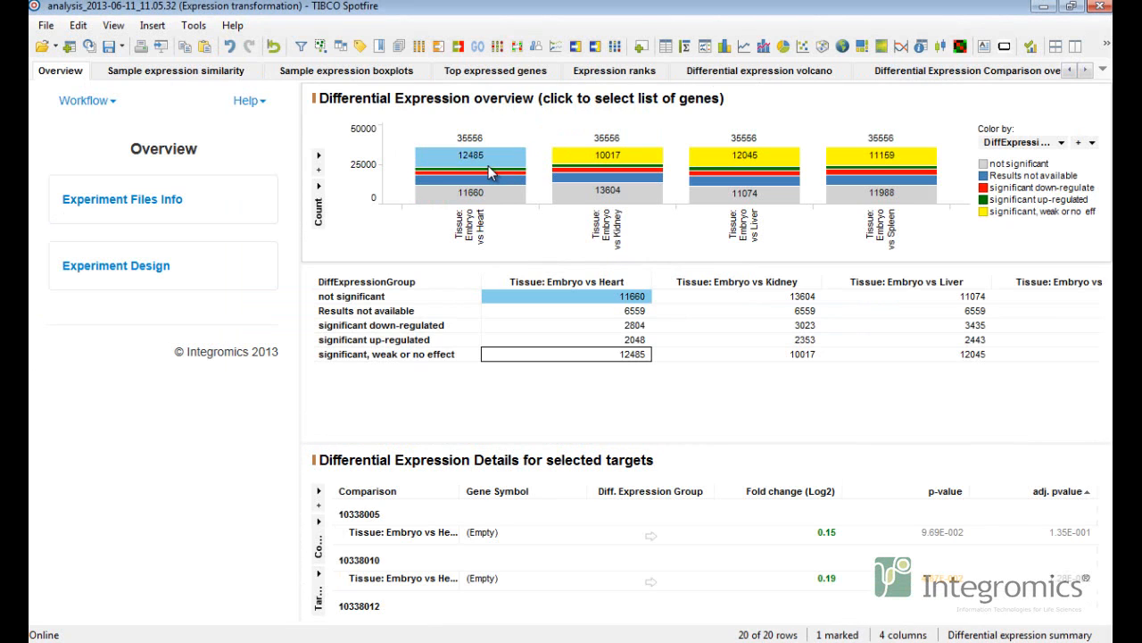
mouse_move(490, 172)
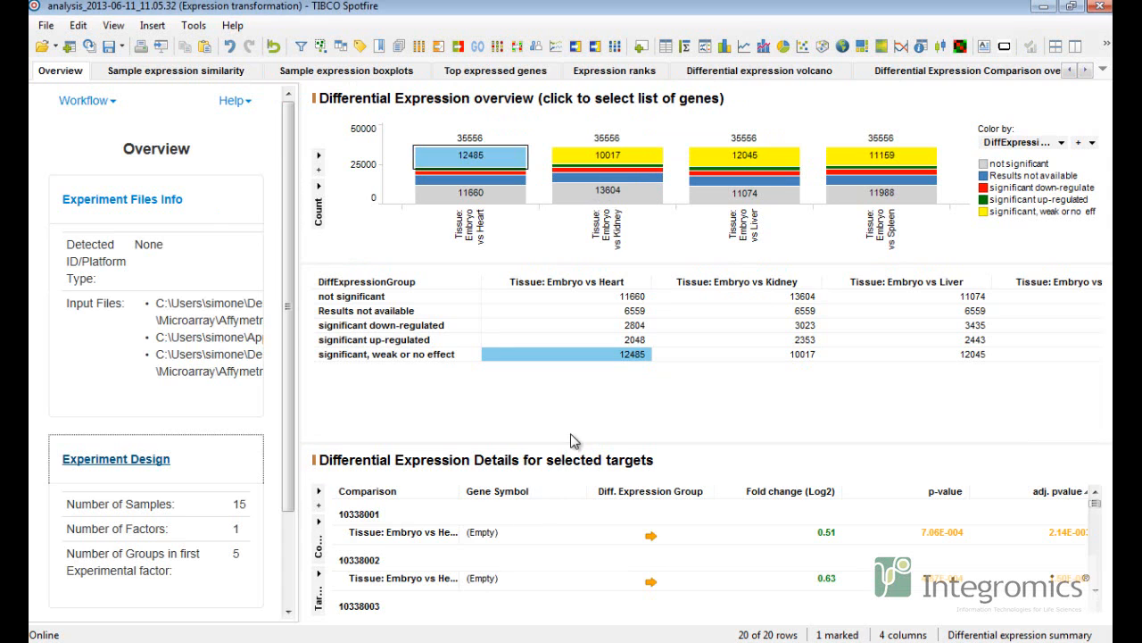
drag(572, 443, 578, 408)
click(576, 515)
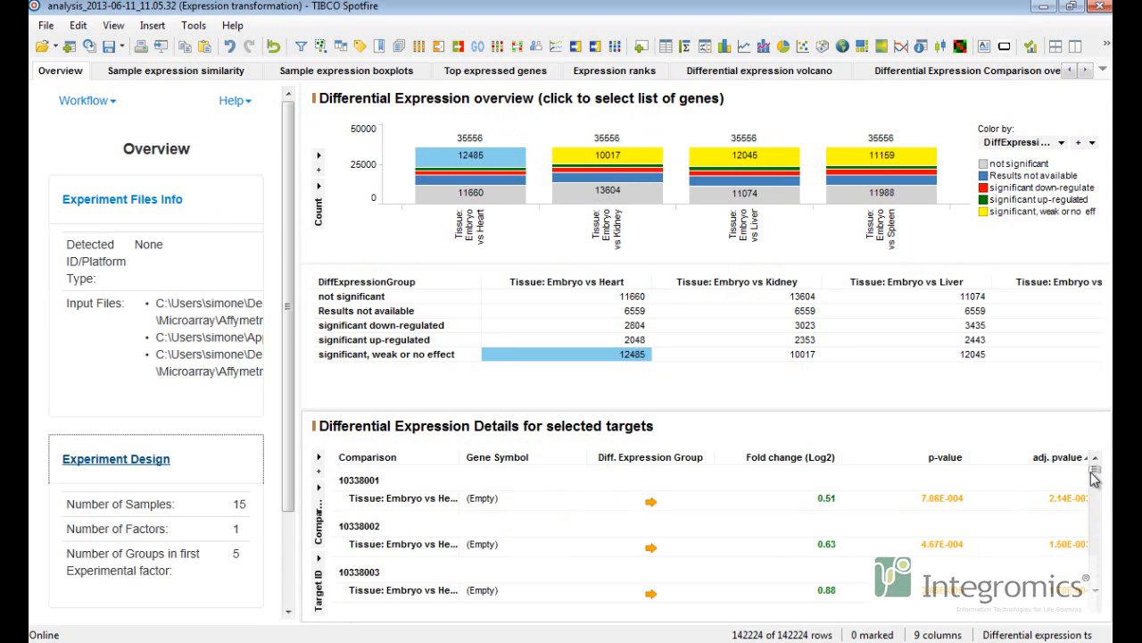
click(1086, 500)
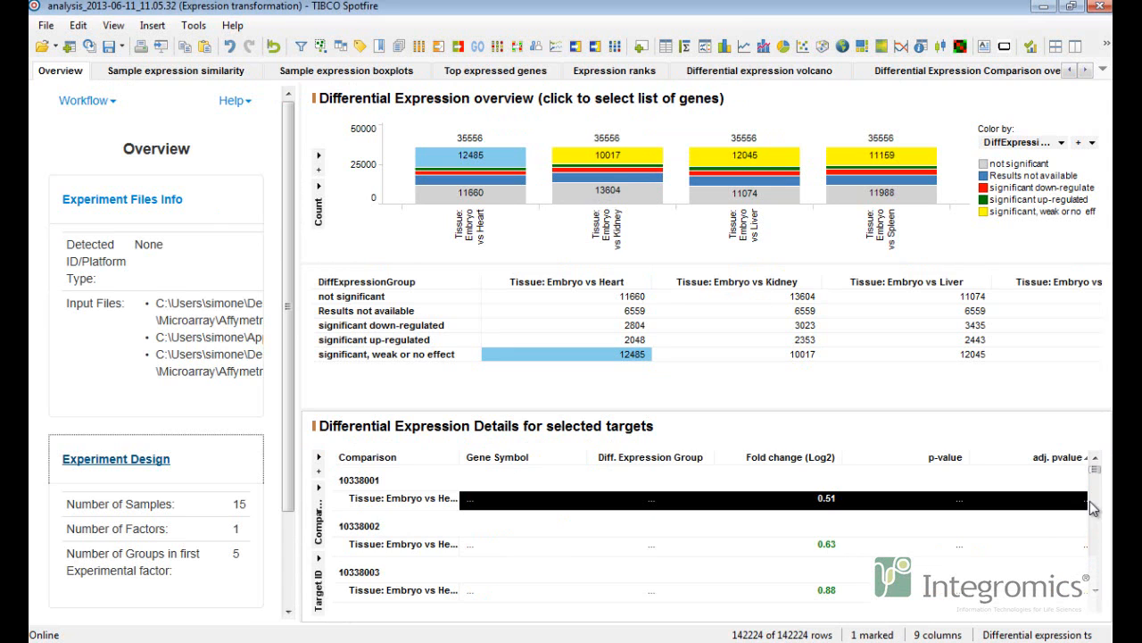
Expand the Experiment Files Info and Experiment Design sections of the overview panel.
click(181, 205)
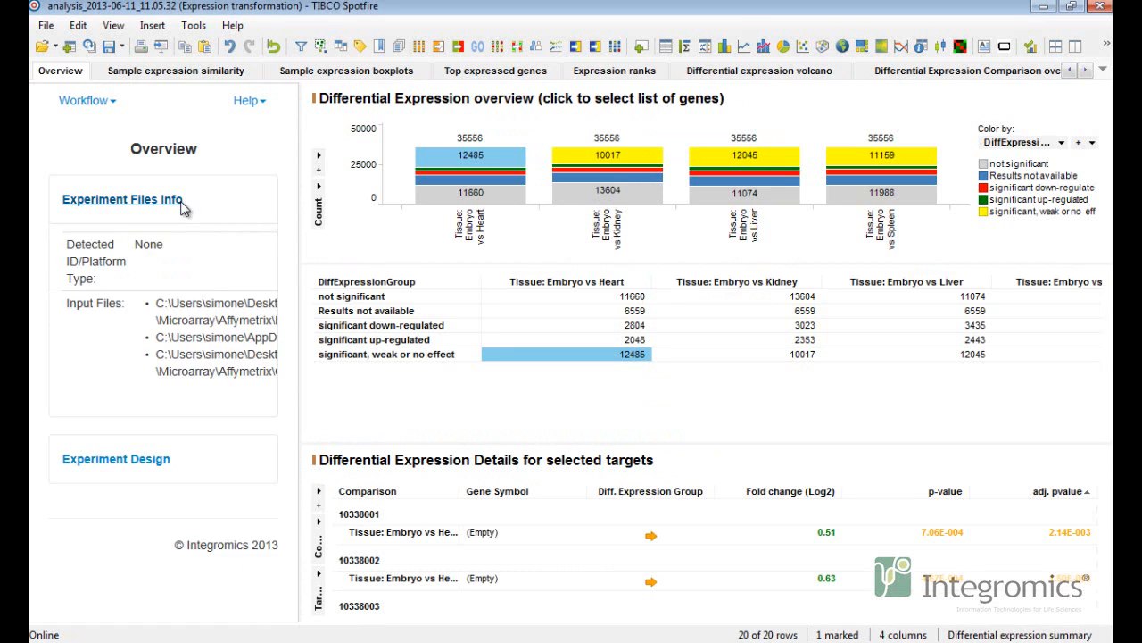
click(150, 465)
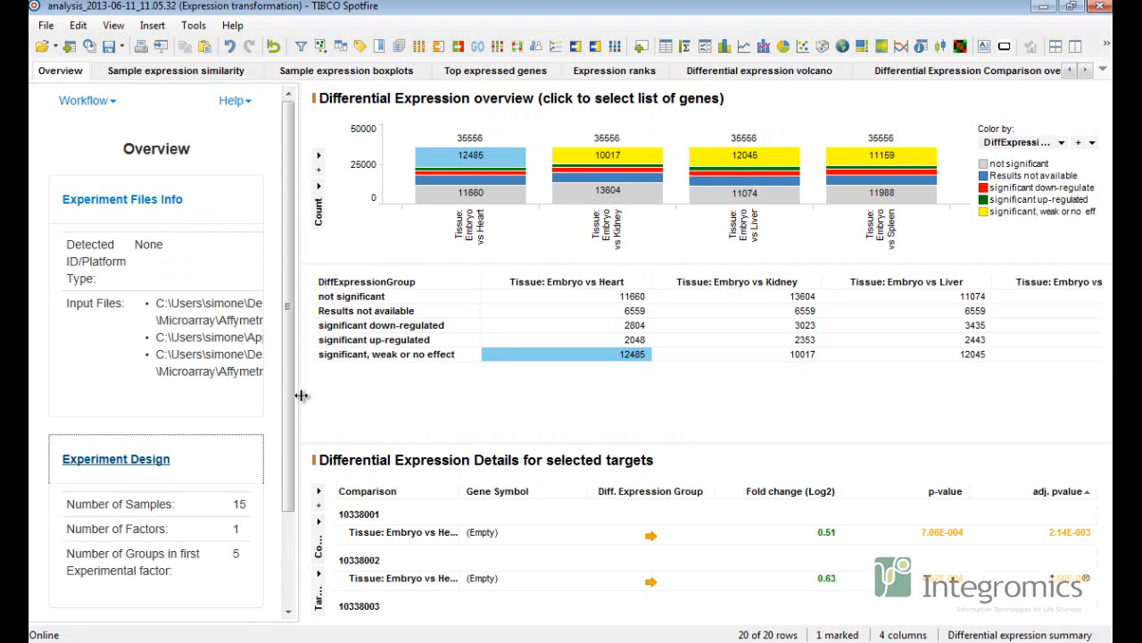
scroll(289, 375, down, 3)
scroll(289, 366, up, 3)
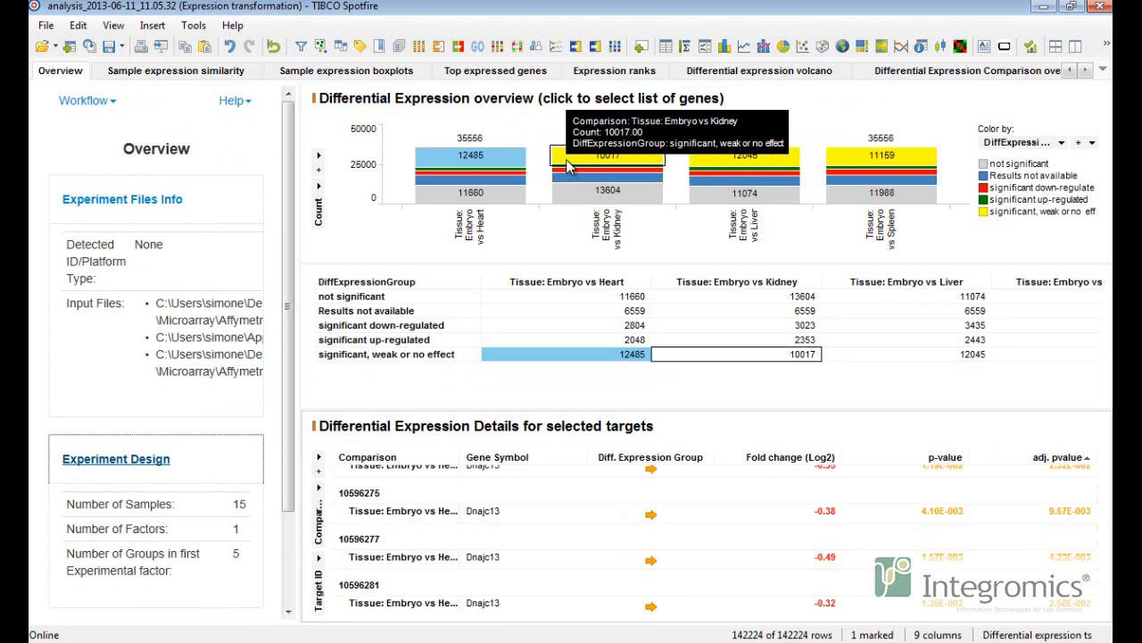
Select the significant, weak or no effect genes for Embryo vs Kidney and scroll through their details.
click(607, 155)
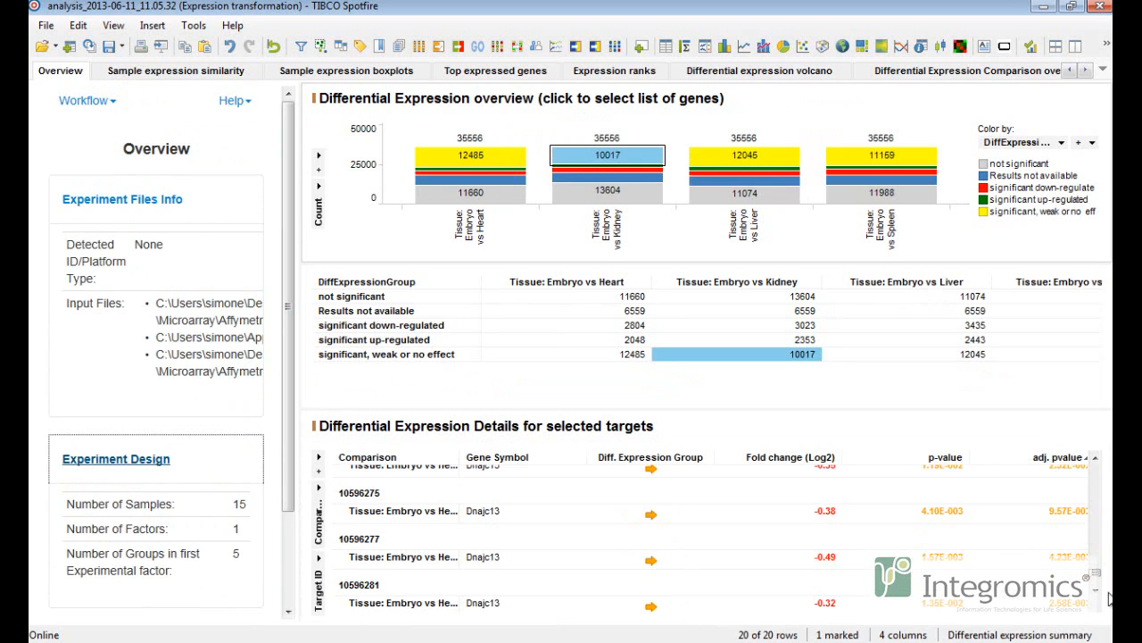
click(1096, 459)
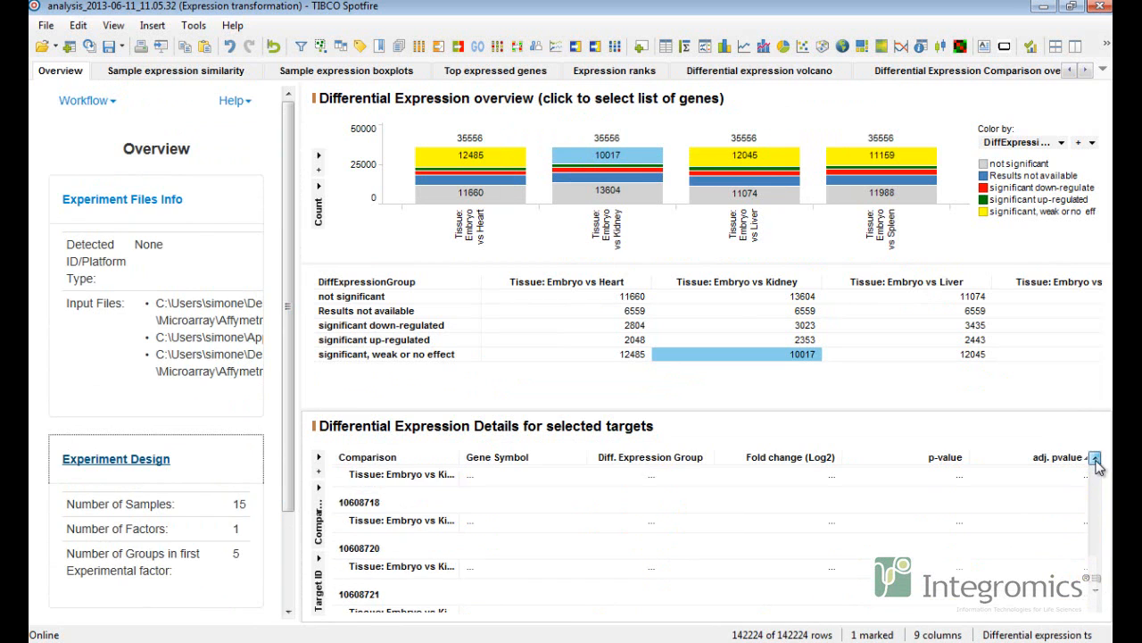
drag(1097, 574, 1098, 471)
click(628, 155)
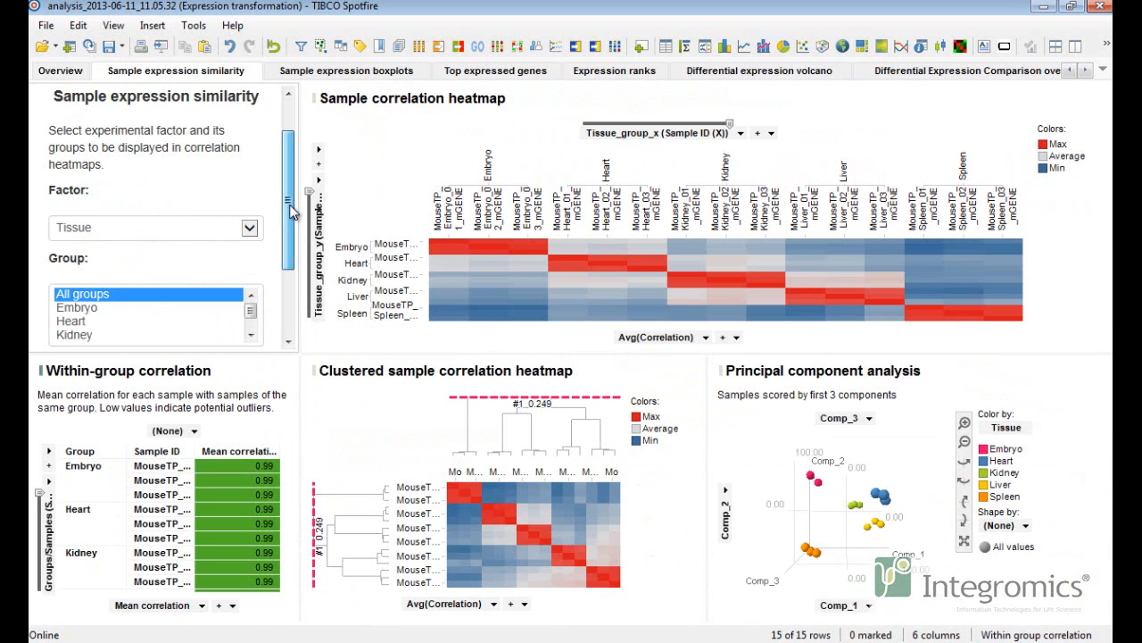
Restrict the sample expression similarity heatmaps to the Kidney group.
drag(293, 211, 291, 282)
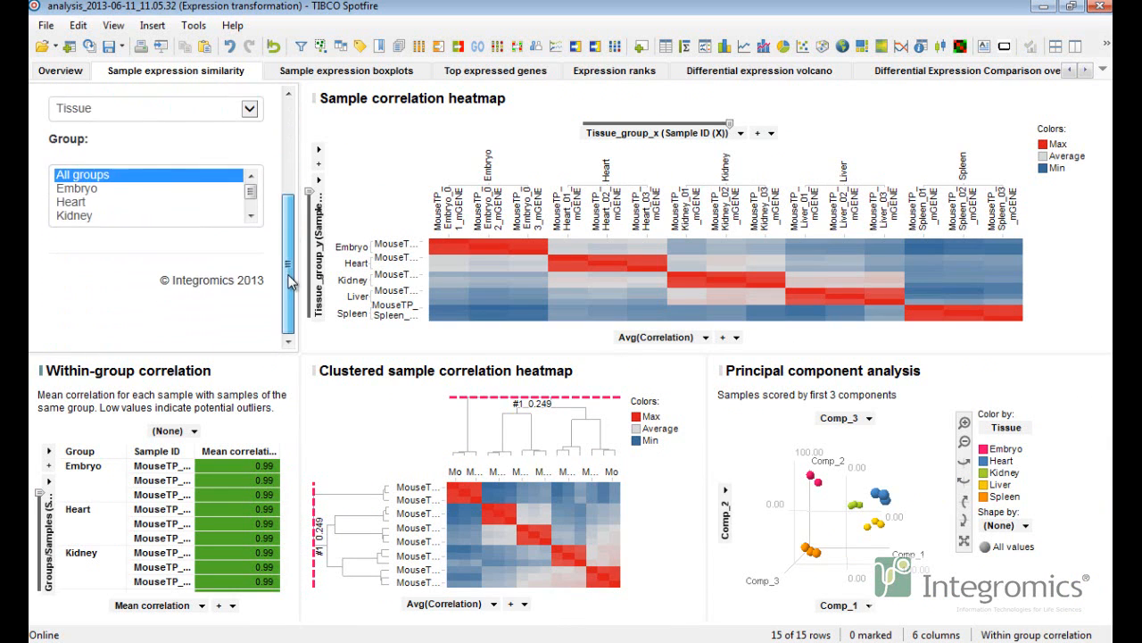
click(116, 188)
click(112, 202)
click(101, 223)
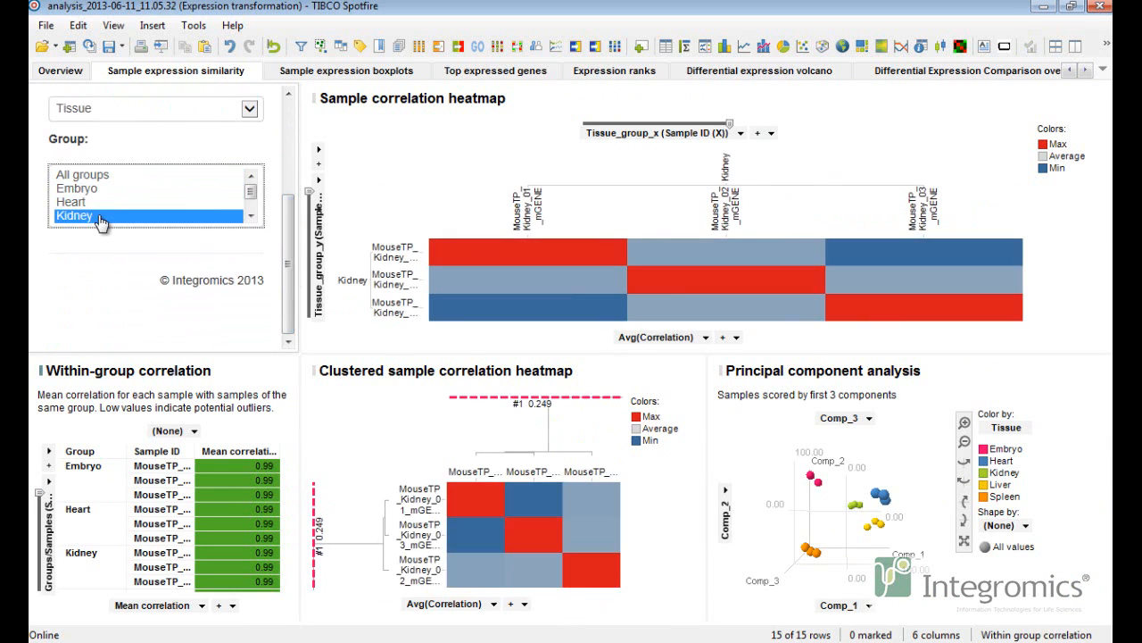
Restore the sample similarity heatmaps to all groups and scroll the within-group correlation table.
click(98, 179)
click(101, 222)
click(99, 177)
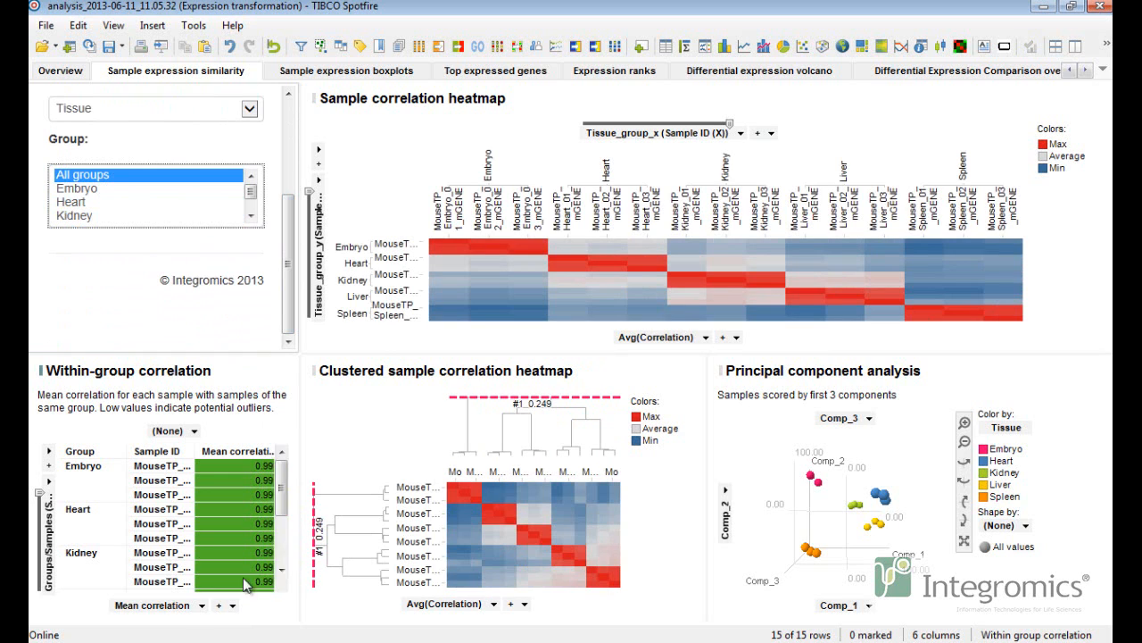
mouse_move(282, 473)
mouse_down()
mouse_move(283, 531)
mouse_move(283, 451)
mouse_up()
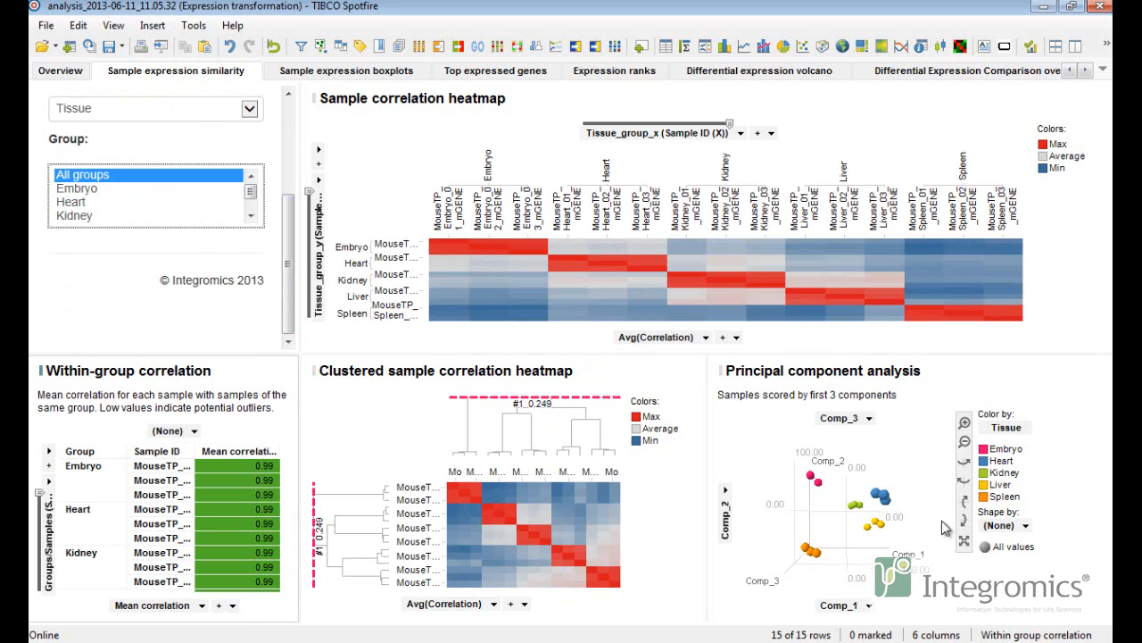
Rotate the 3D principal component analysis plot to view the sample clusters.
click(965, 525)
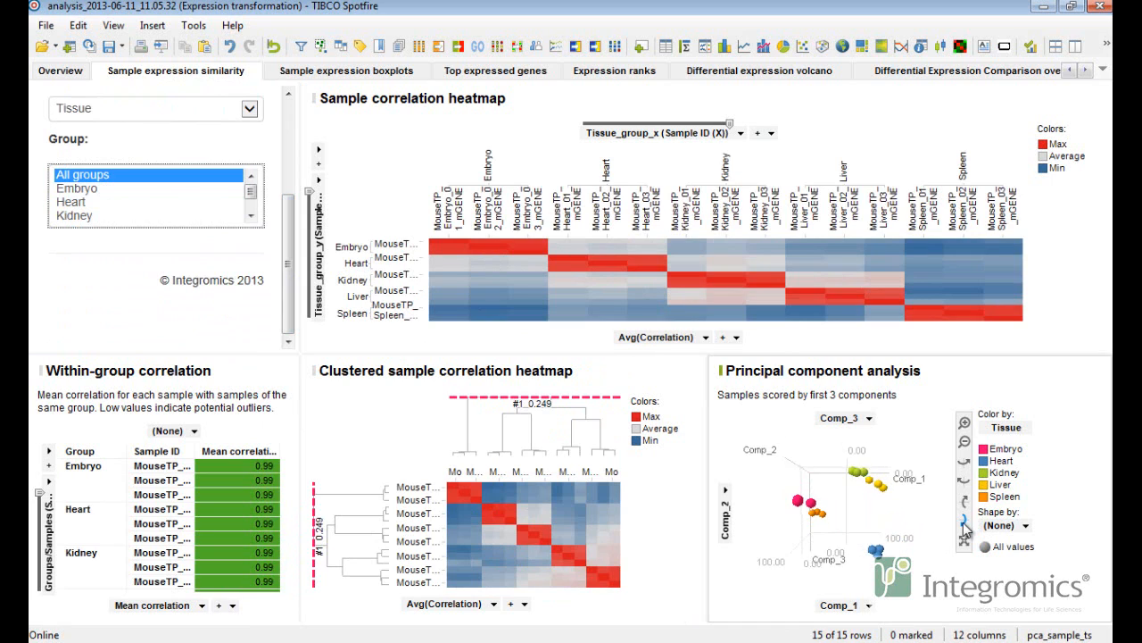
click(965, 503)
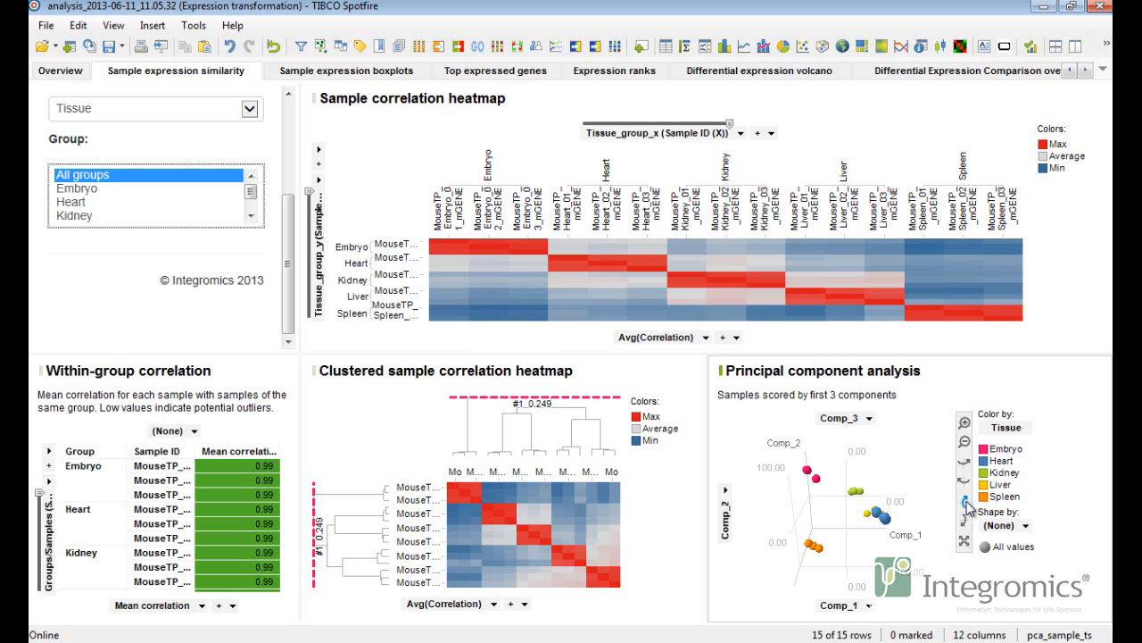
Open the sample expression boxplots and set the boxplots color option to Group.
click(398, 74)
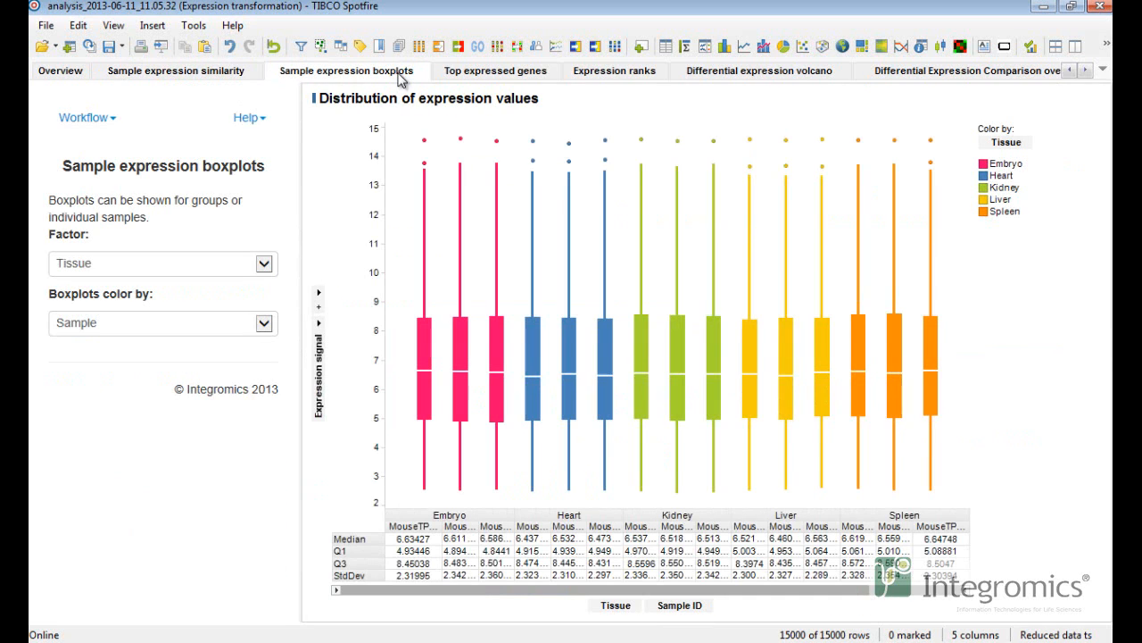
click(265, 263)
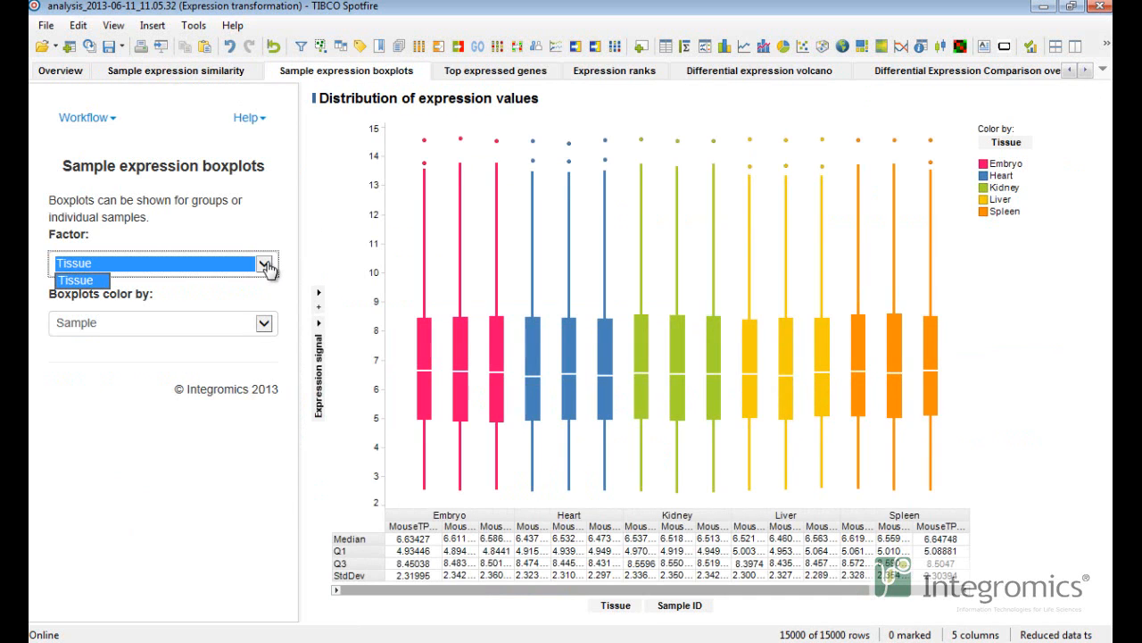
click(265, 324)
click(265, 323)
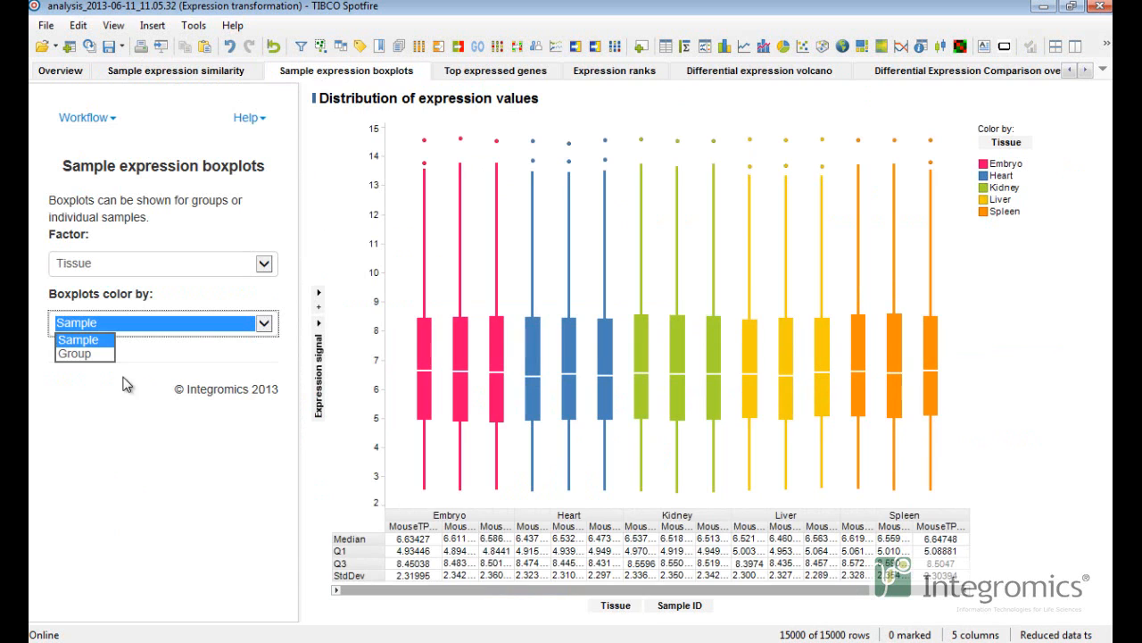
click(89, 354)
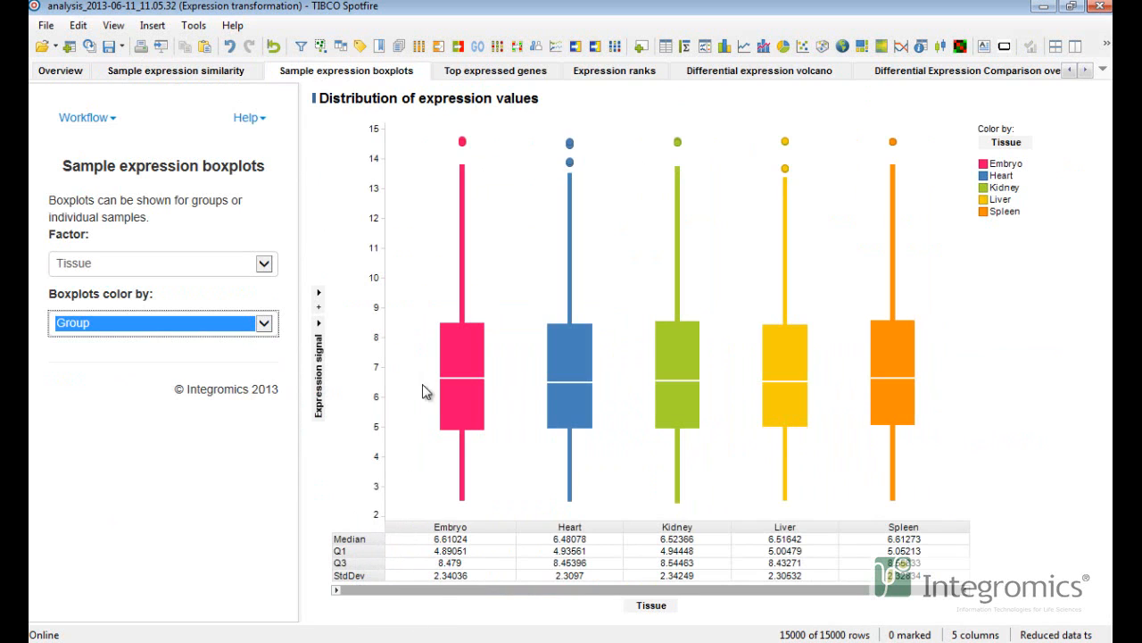
Open the top expressed genes view and show the top targets for the Heart group.
click(482, 76)
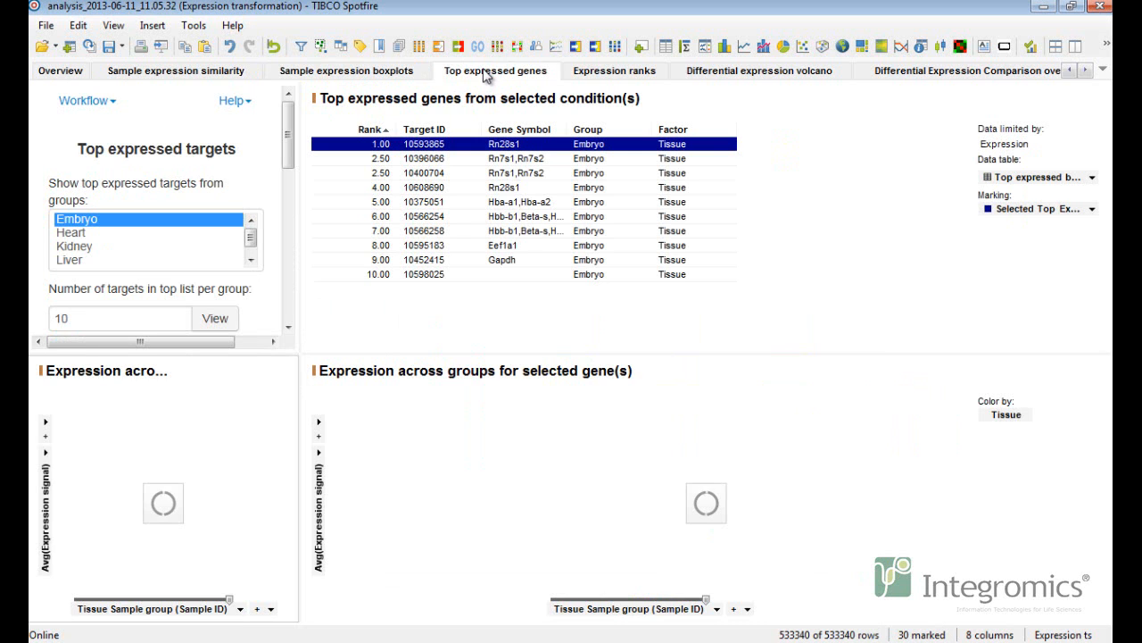
mouse_move(288, 137)
mouse_down()
mouse_move(286, 253)
mouse_move(288, 138)
mouse_up()
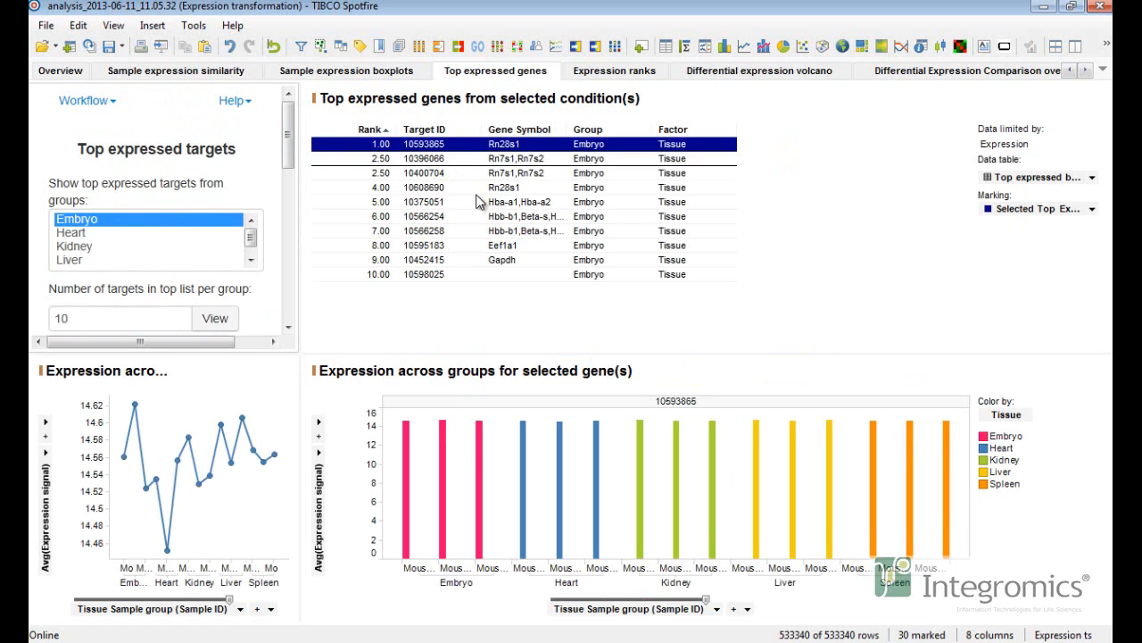
click(151, 233)
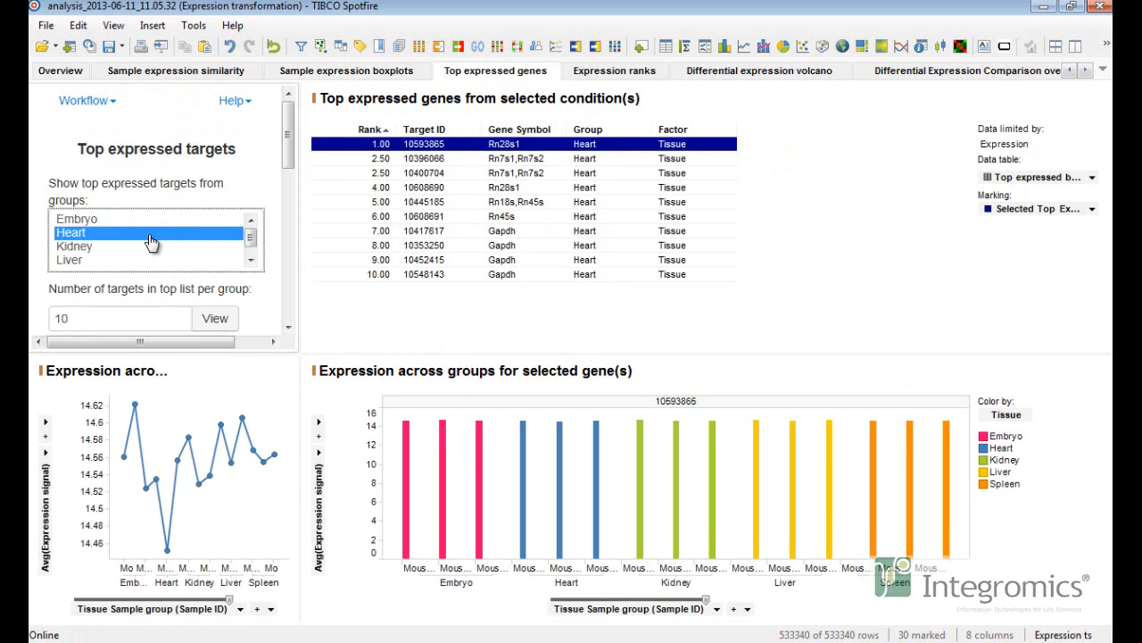
Set the number of targets in the top list per group to 50 and view the list.
drag(288, 166, 290, 190)
click(55, 253)
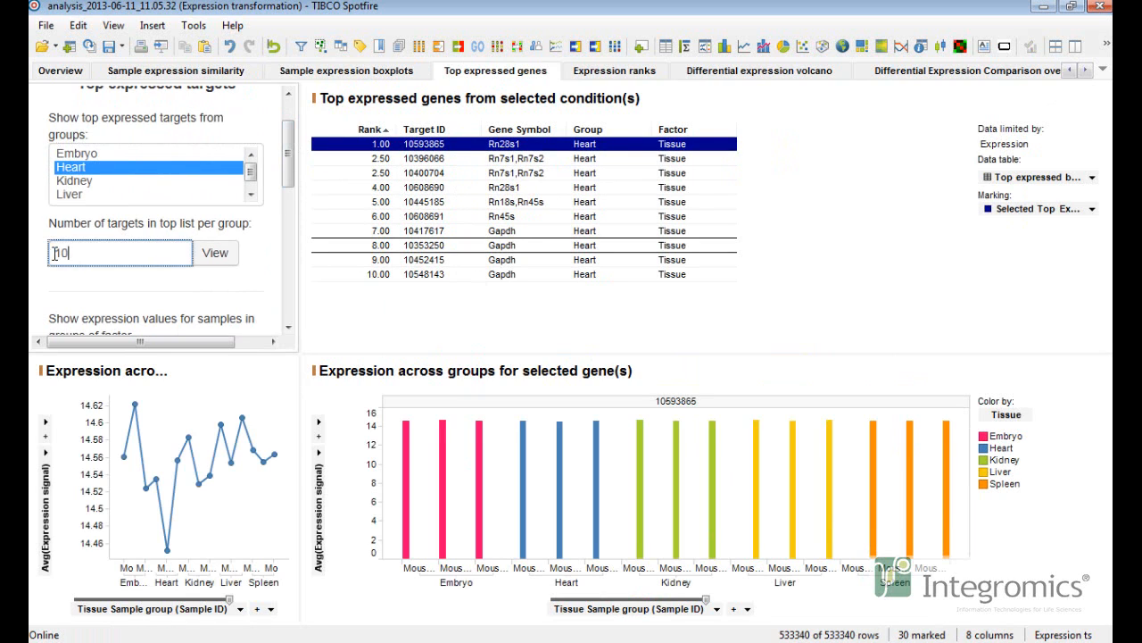
click(208, 255)
drag(960, 179, 930, 152)
Select the targets at ranks 7, 11 and 13 to view their expression across groups.
click(384, 230)
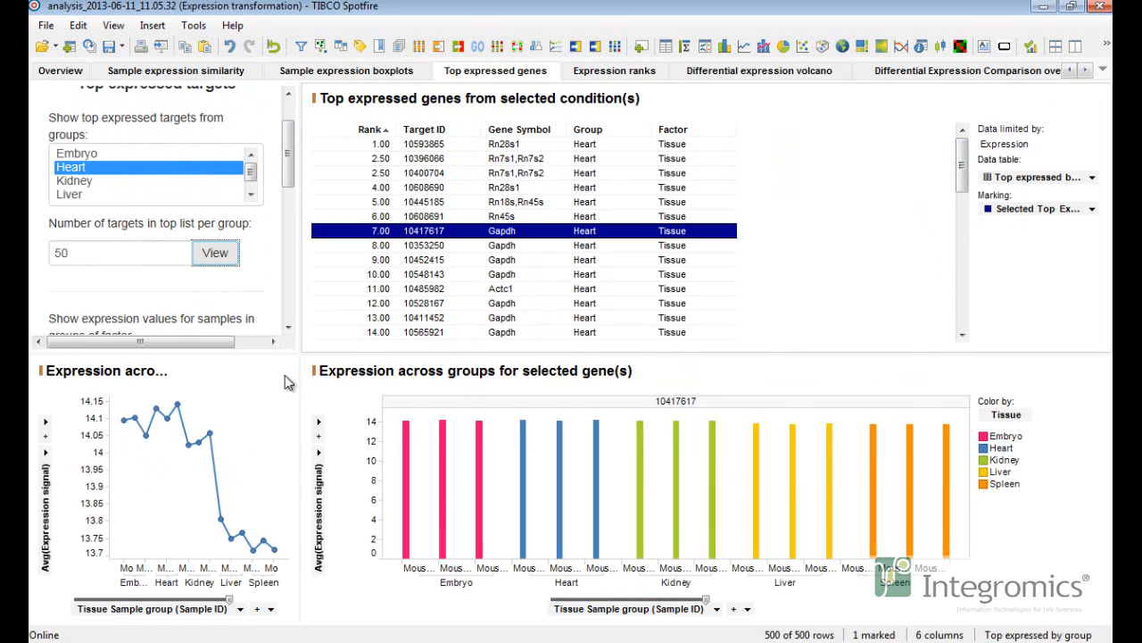
click(387, 288)
click(388, 318)
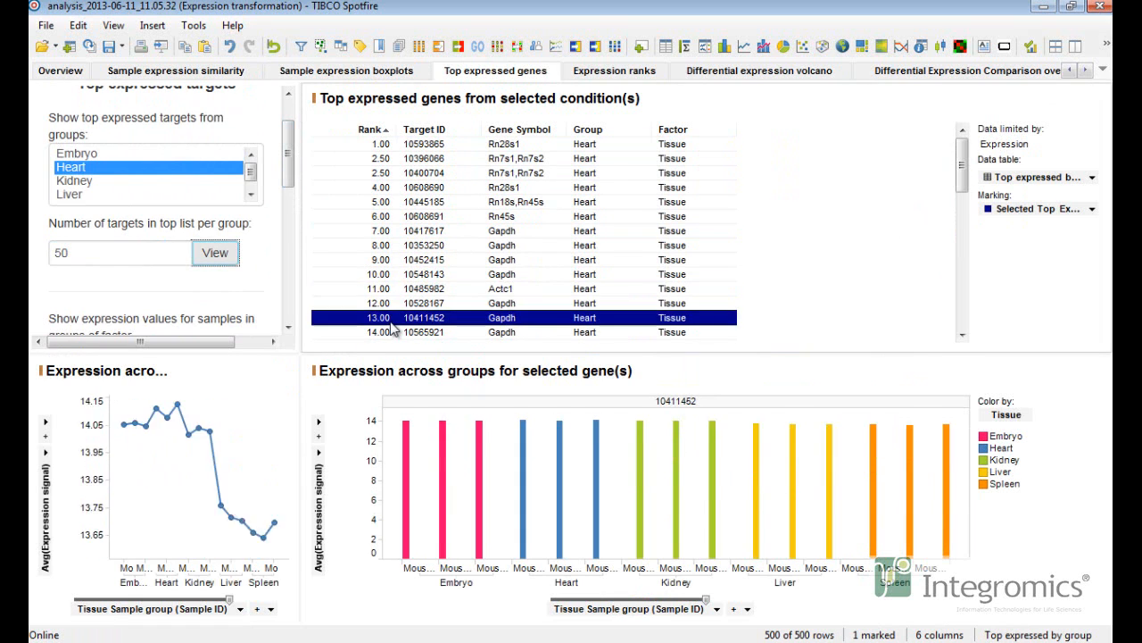
Switch the expression line chart's axis to Tissue grouping and back to Sample ID.
click(228, 600)
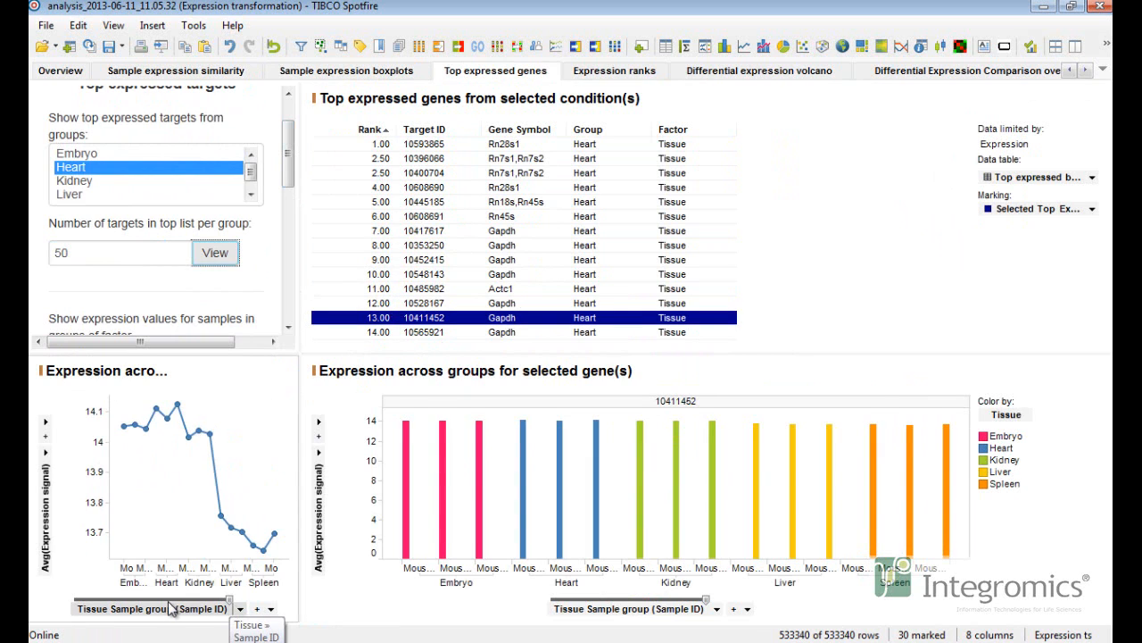
drag(172, 608, 85, 603)
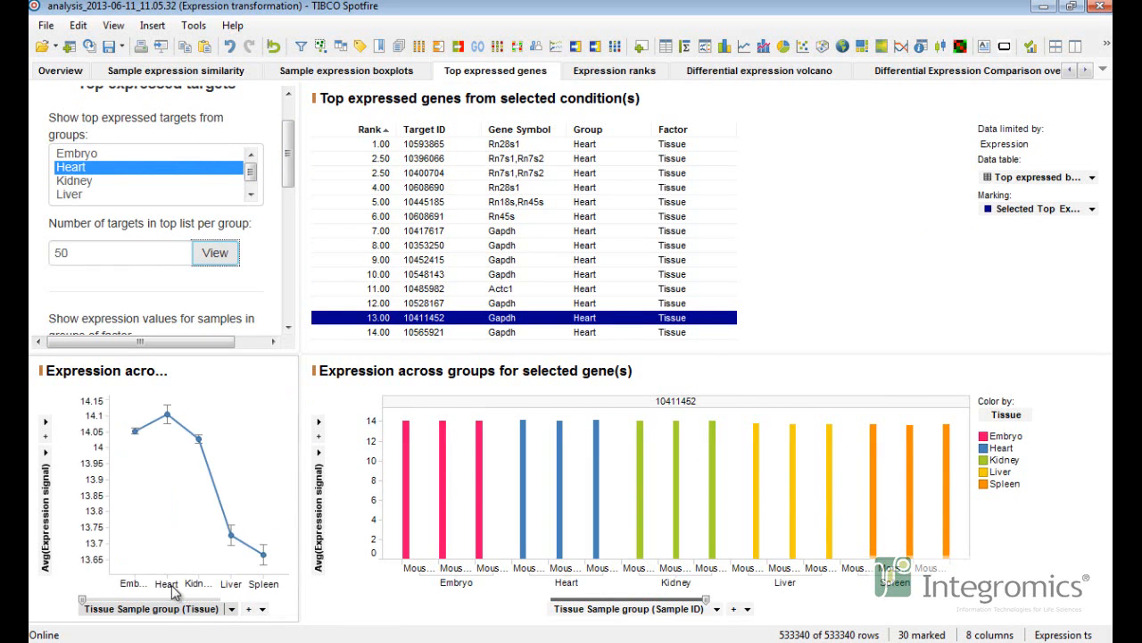
drag(98, 603, 230, 602)
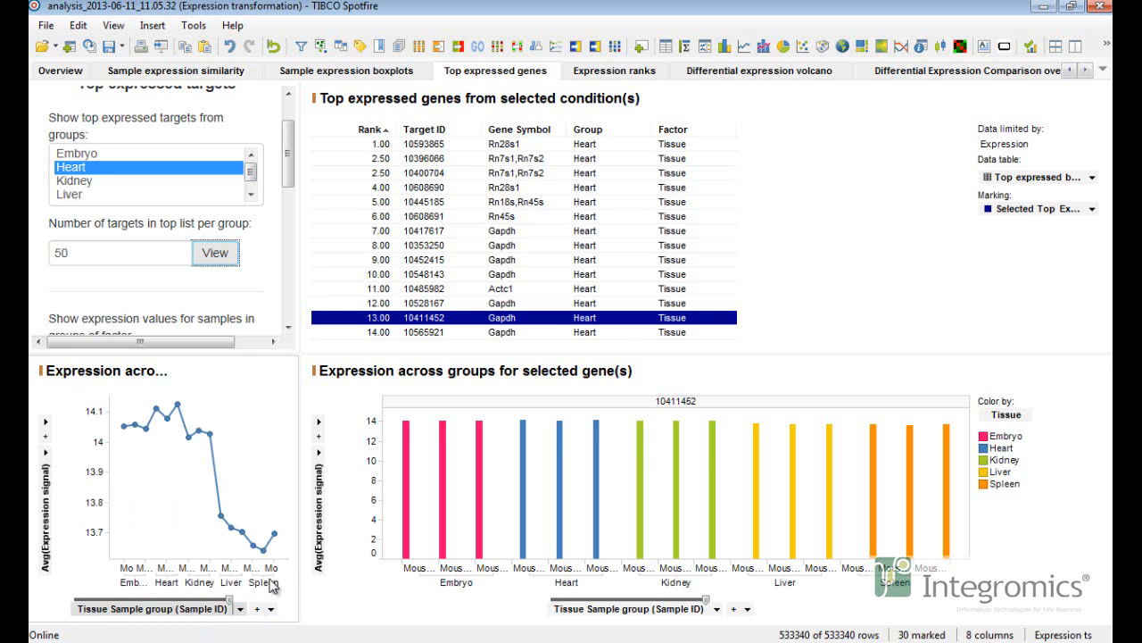
Open the expression ranks view, select several targets and scroll through the ranked expression table.
click(589, 71)
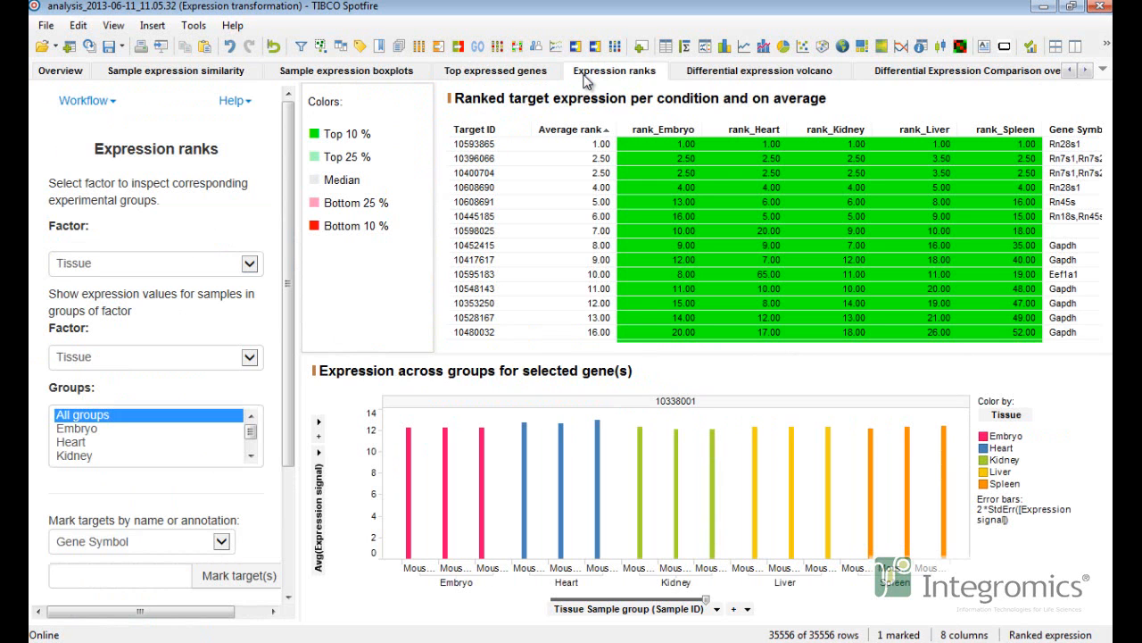
scroll(280, 228, down, 3)
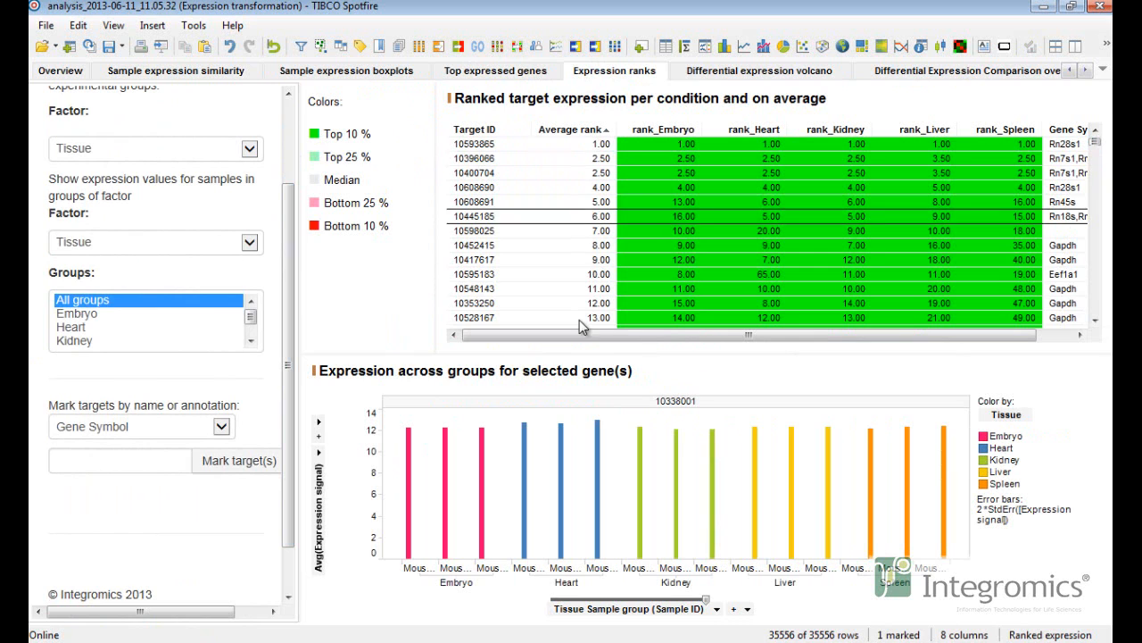
click(664, 182)
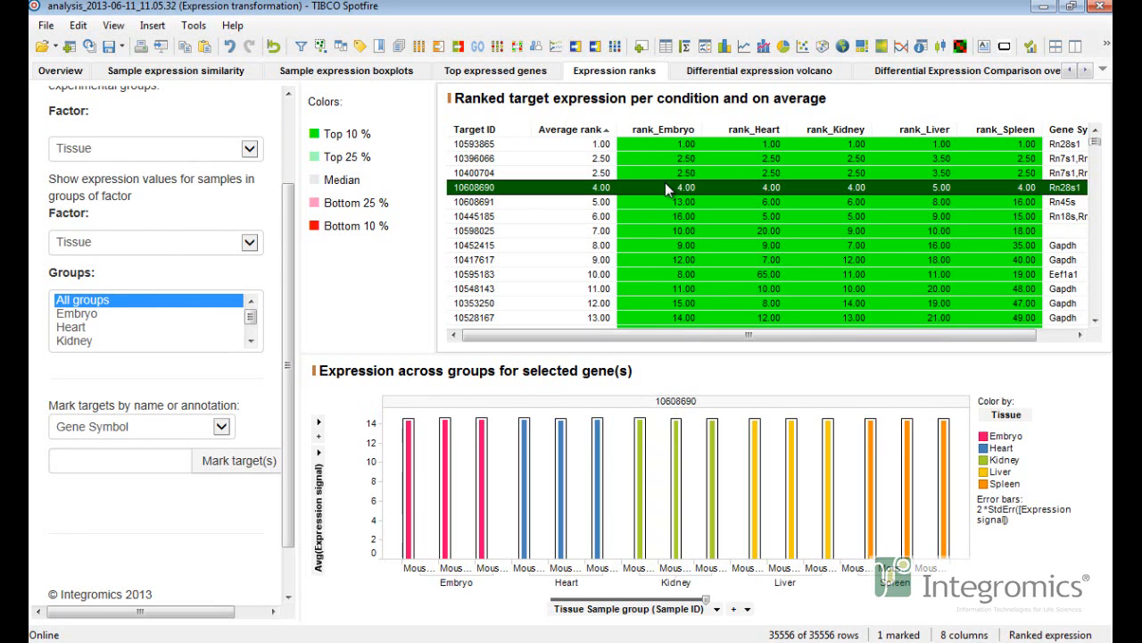
click(671, 234)
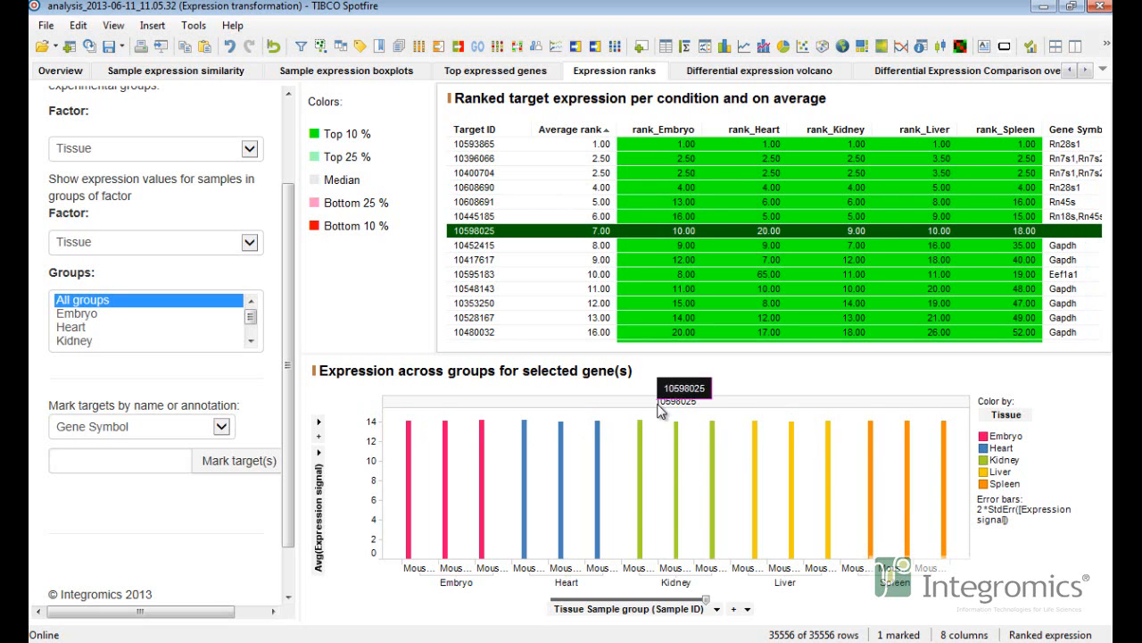
click(489, 288)
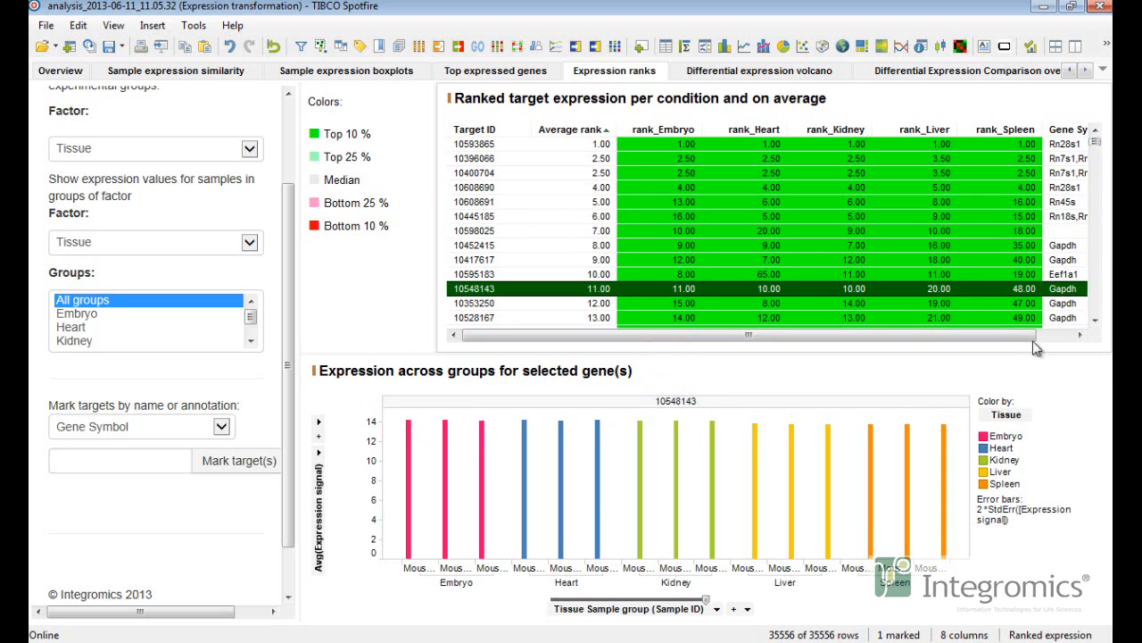
drag(1012, 335, 1054, 334)
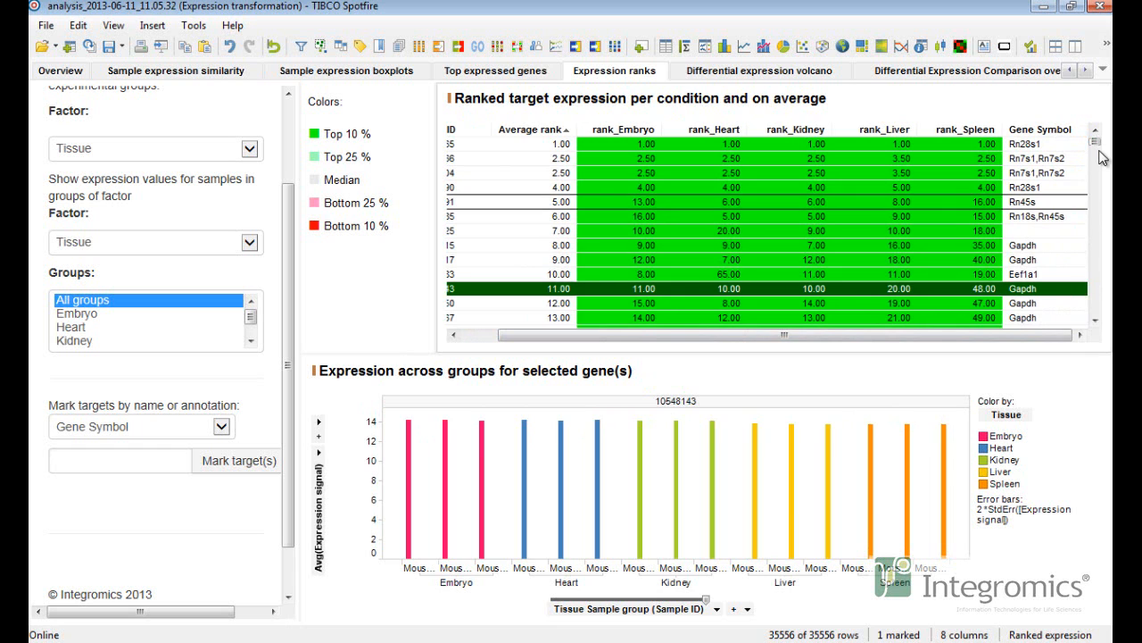
drag(1098, 147, 1103, 178)
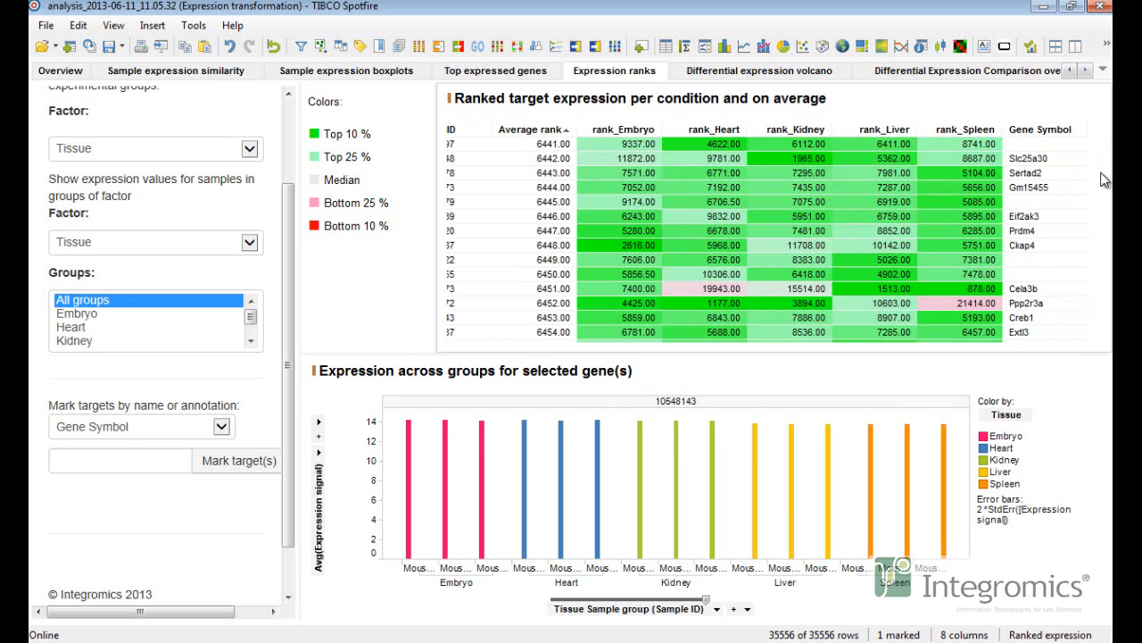
Open the differential expression volcano view and scroll through its settings panel.
click(829, 76)
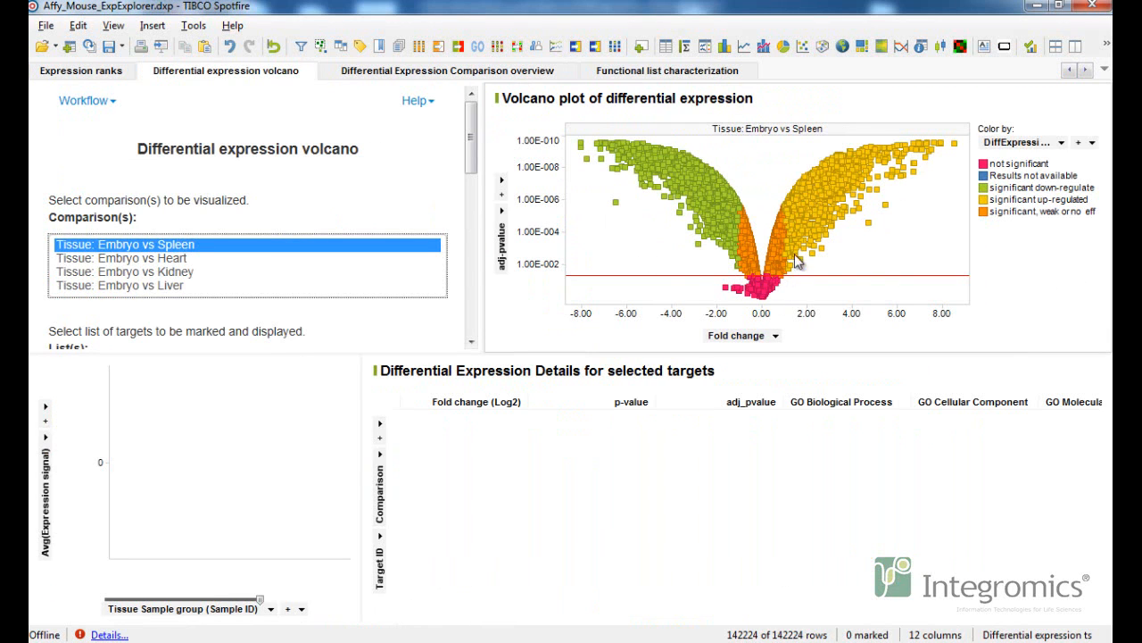
drag(476, 158, 467, 224)
scroll(433, 145, down, 5)
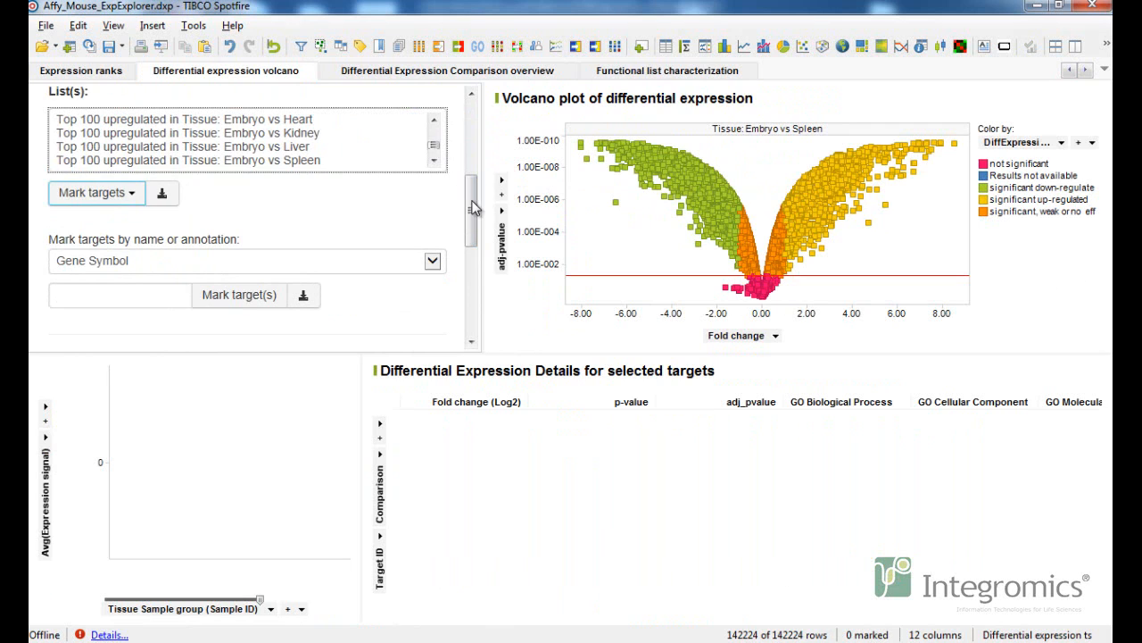
drag(473, 208, 472, 114)
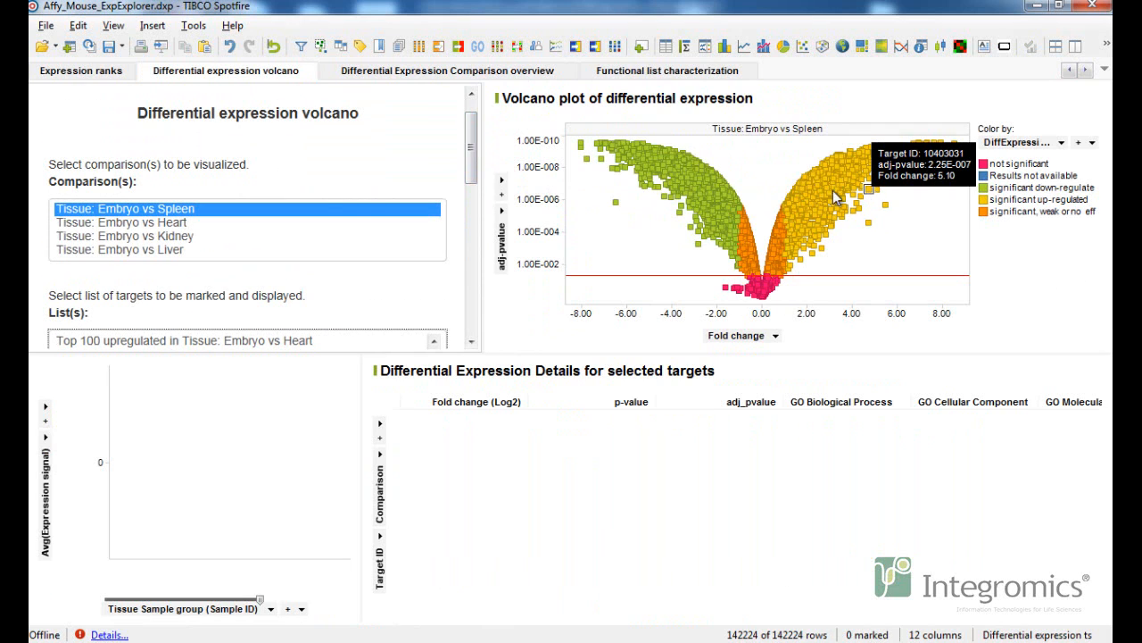
Switch the volcano plot through the Embryo vs Heart, Embryo vs Kidney and Embryo vs Liver comparisons.
click(183, 225)
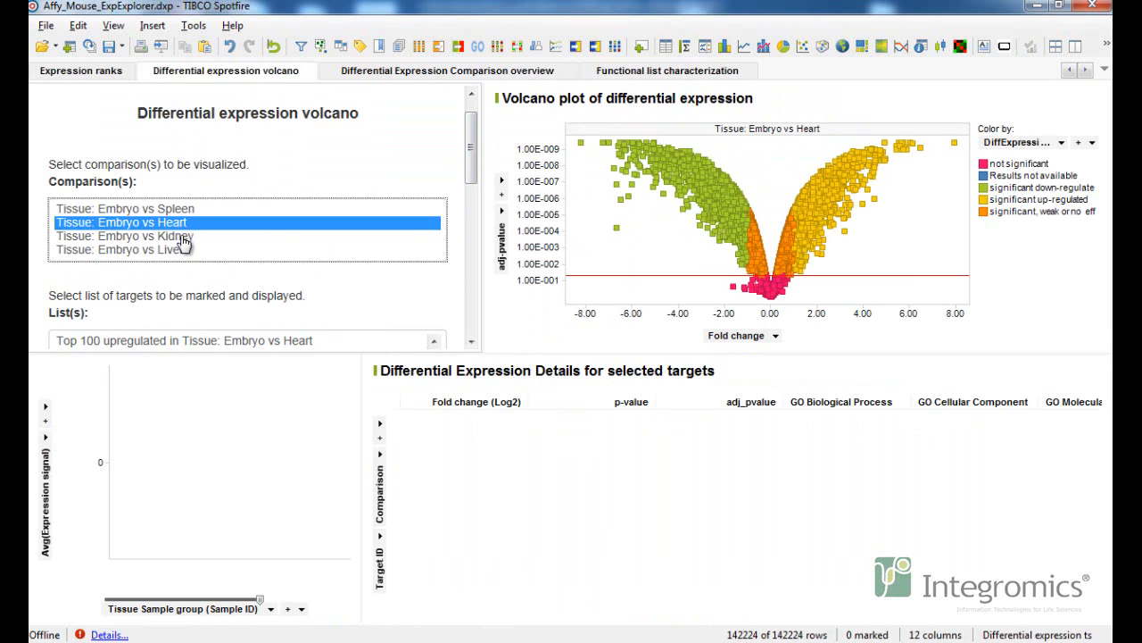
click(182, 237)
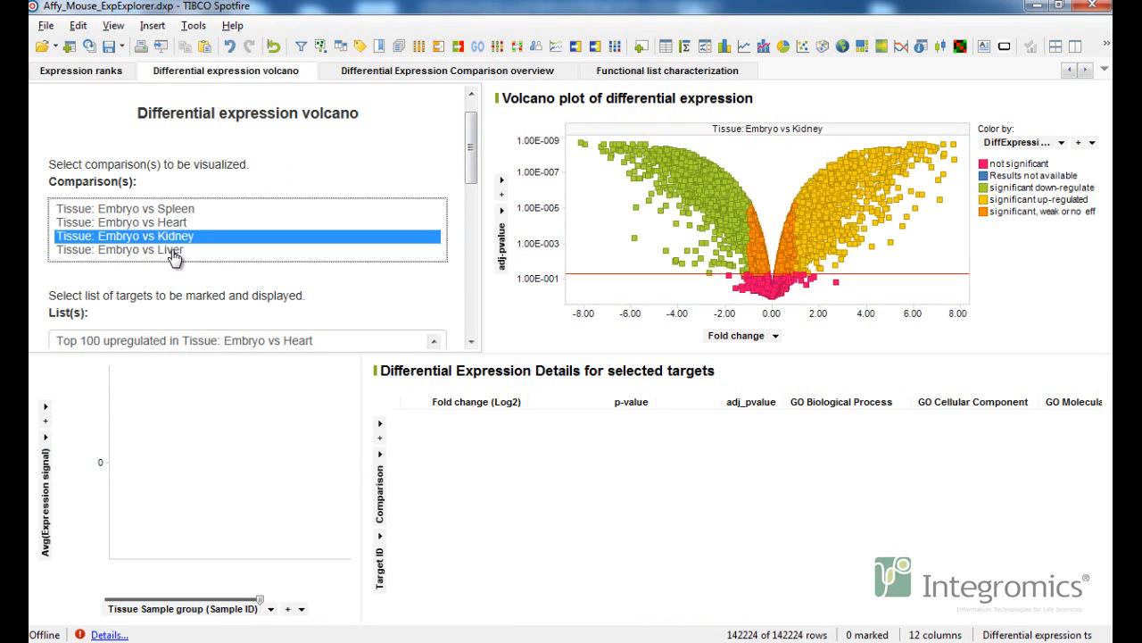
click(175, 253)
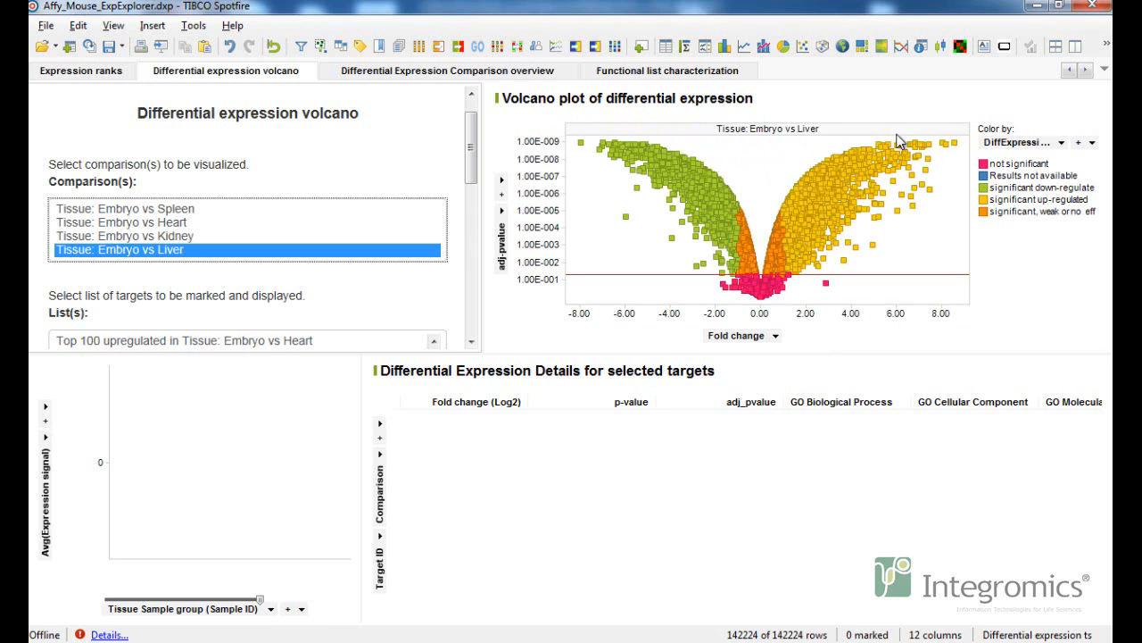
Mark the most significant up-regulated and then down-regulated targets in the Embryo vs Liver volcano plot.
drag(912, 138, 964, 203)
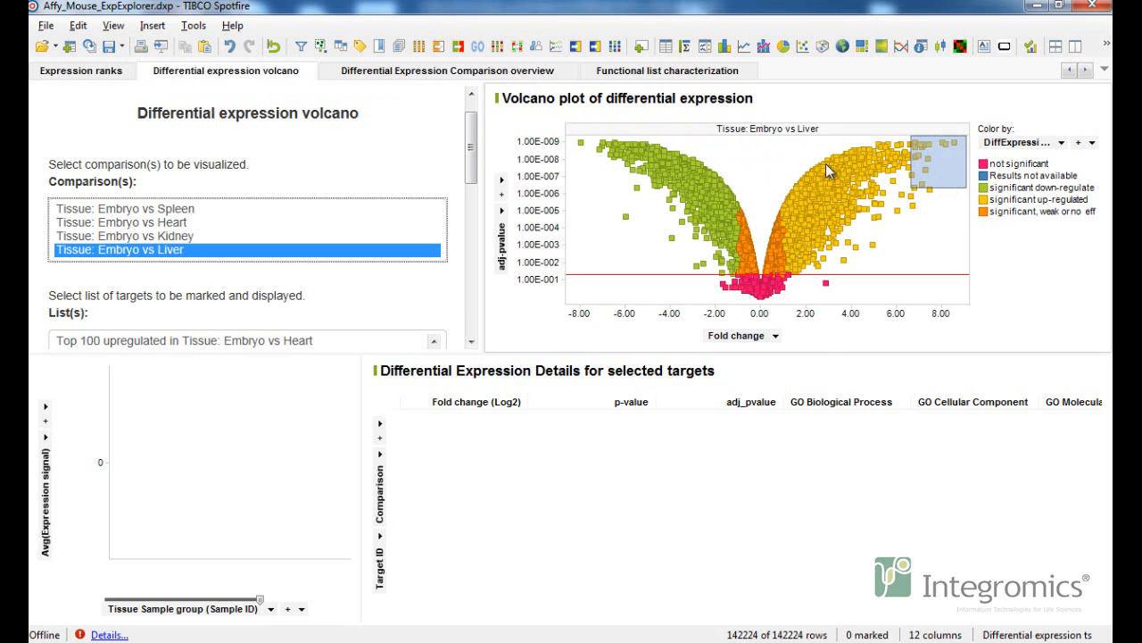
click(698, 152)
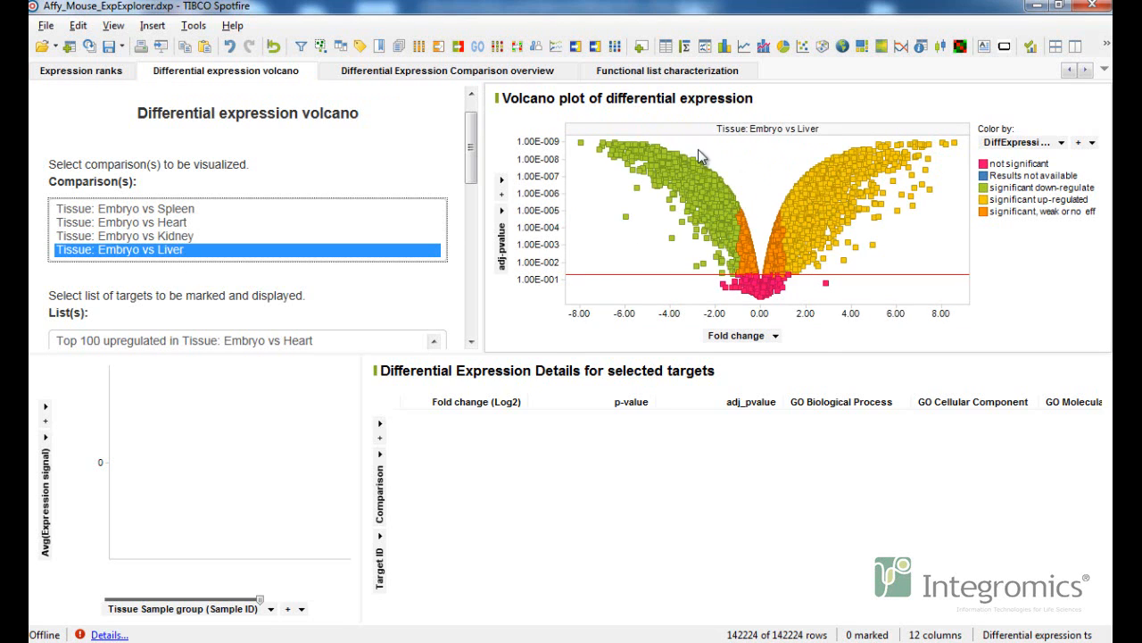
click(577, 146)
Clear the marking and scroll the settings panel down to the target list selection.
click(537, 234)
scroll(473, 170, down, 1)
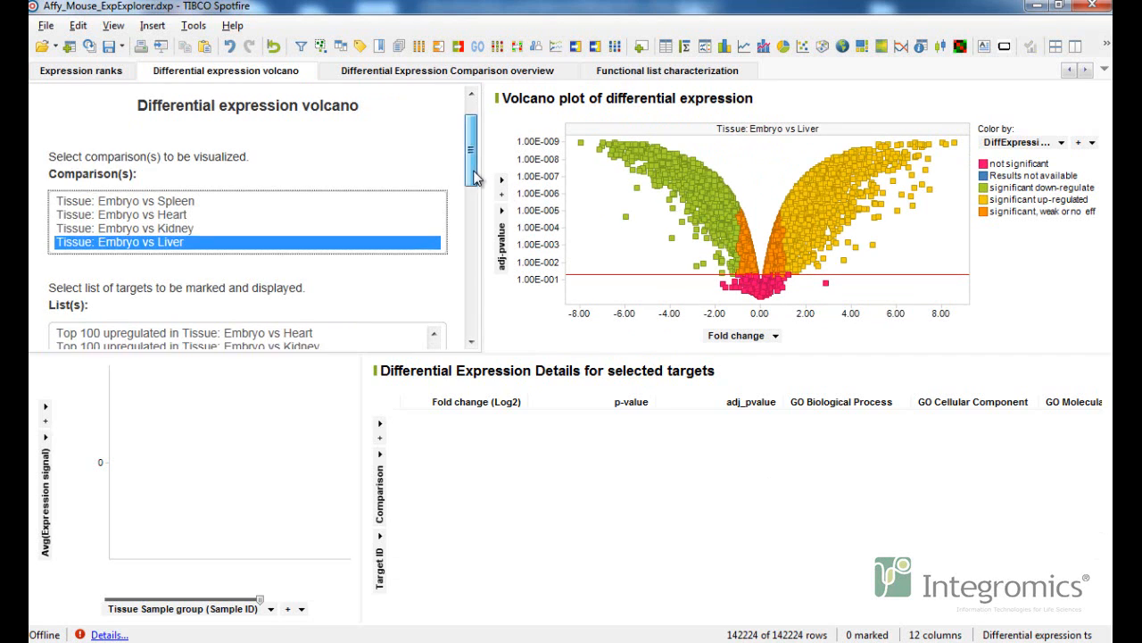
scroll(474, 176, down, 5)
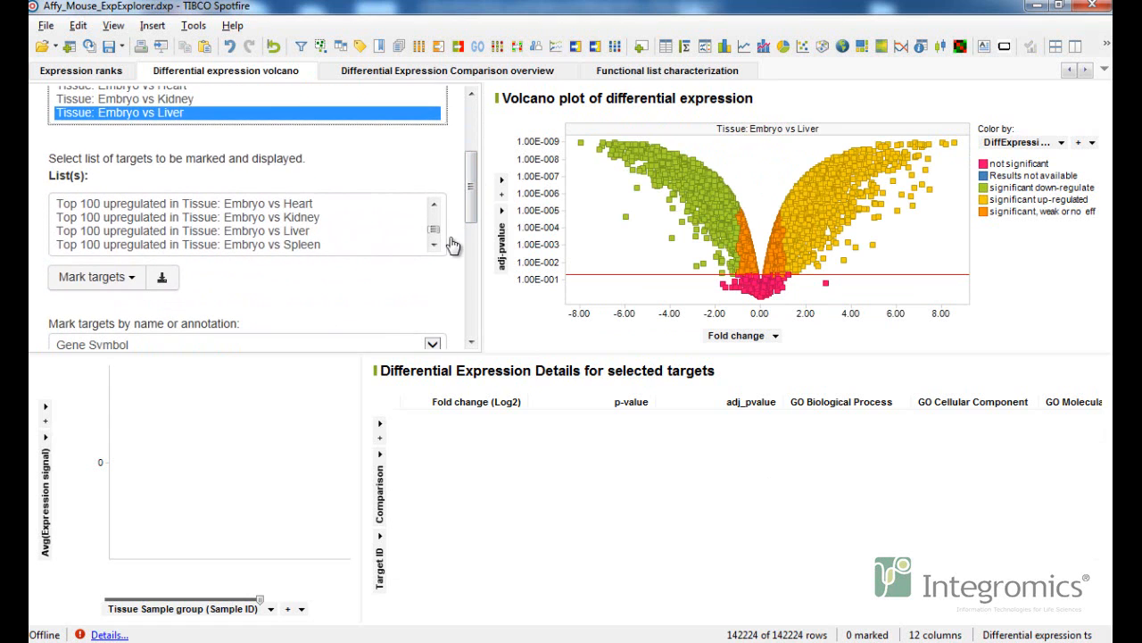
Mark the targets of the Top 100 upregulated lists for Embryo vs Liver and Embryo vs Spleen in the volcano plot.
click(434, 244)
click(433, 244)
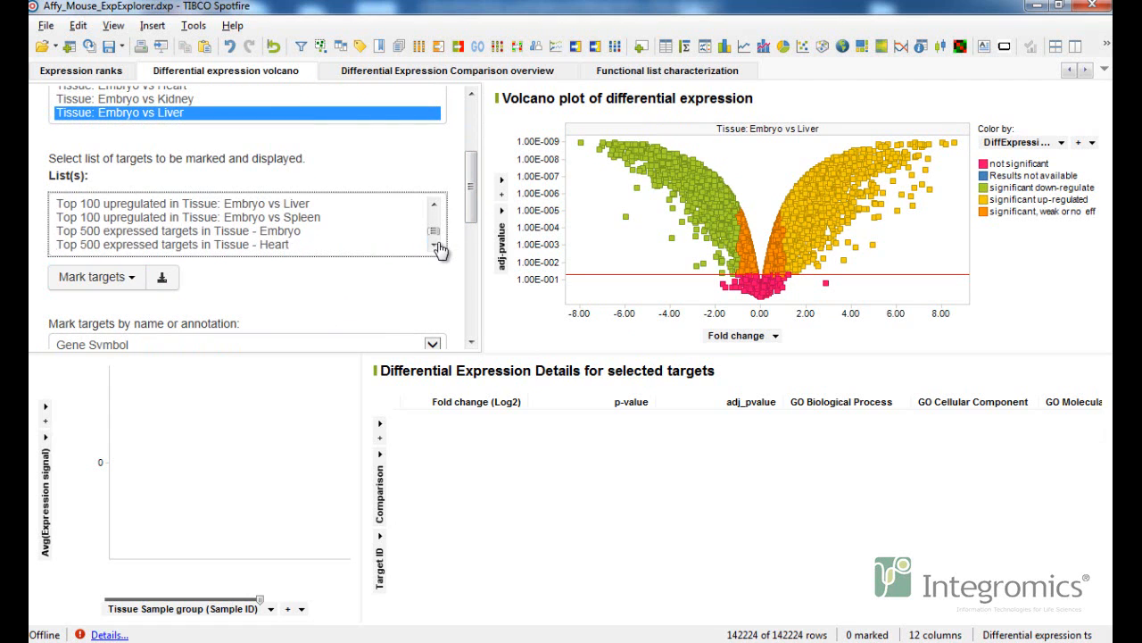
click(261, 222)
ctrl+click(272, 205)
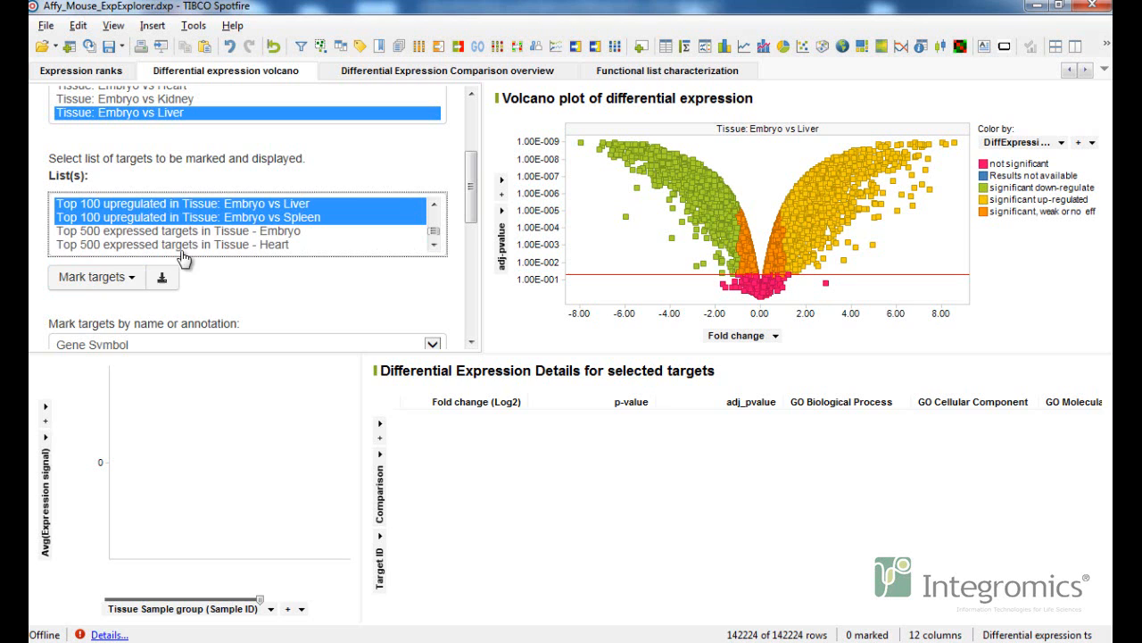
click(138, 283)
click(117, 306)
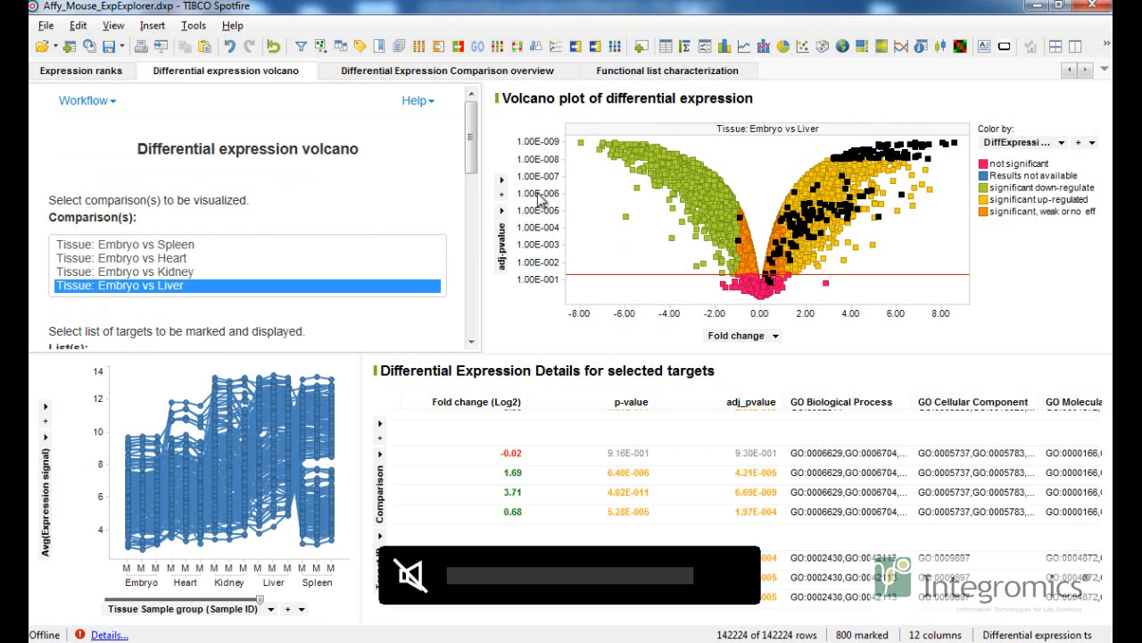
Show all four comparisons, Embryo vs Spleen, Heart, Kidney and Liver, together in the volcano plot.
click(181, 245)
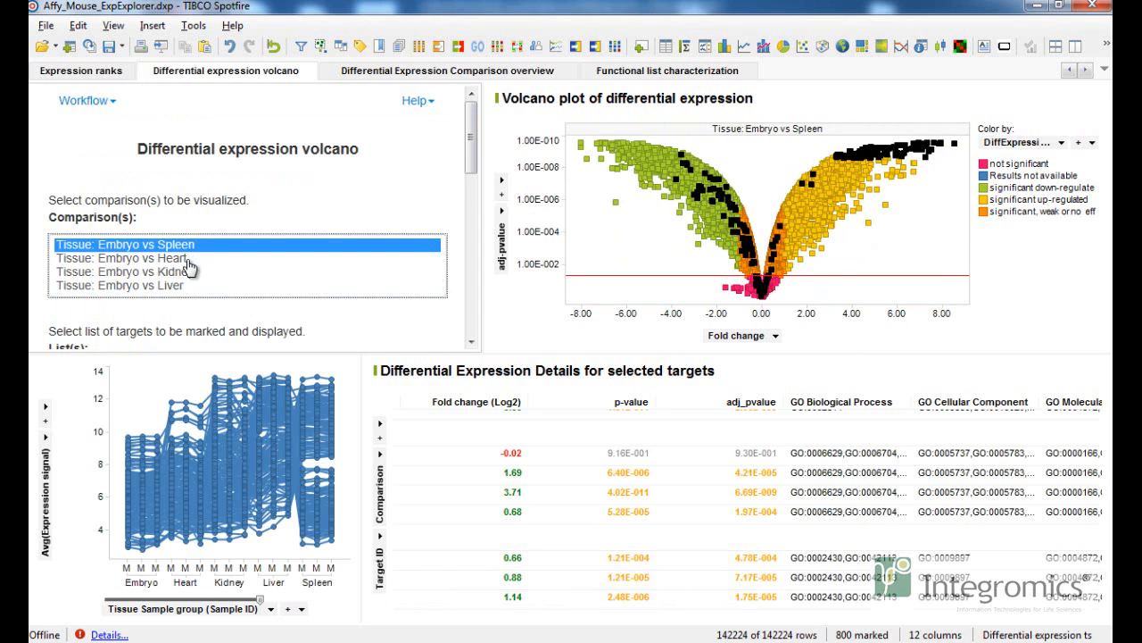
ctrl+click(188, 260)
ctrl+click(183, 273)
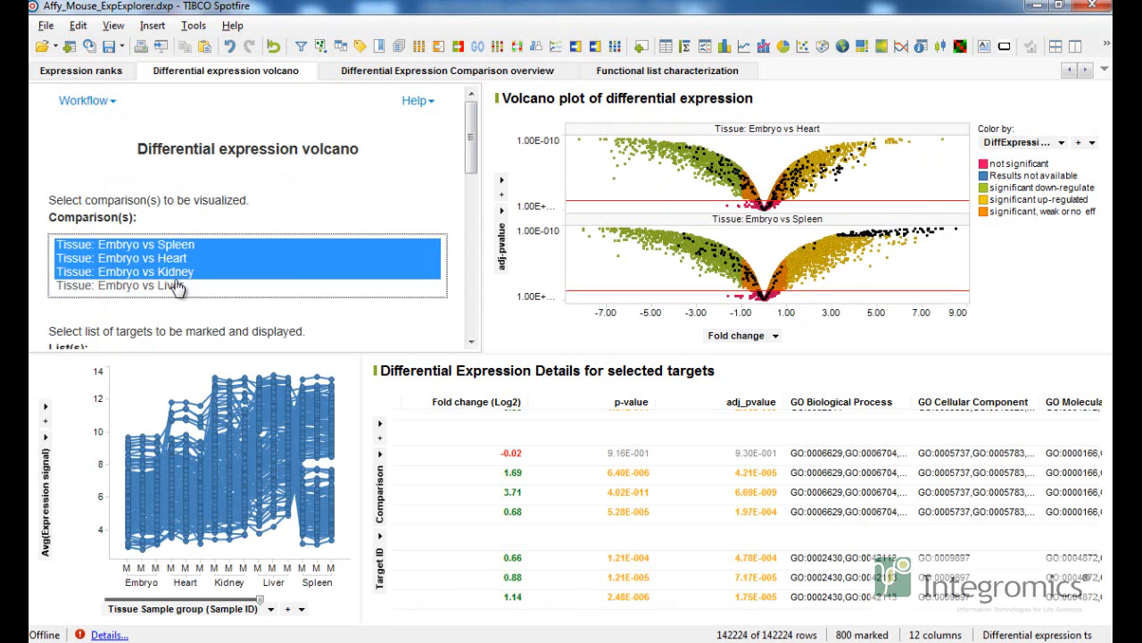
ctrl+click(178, 285)
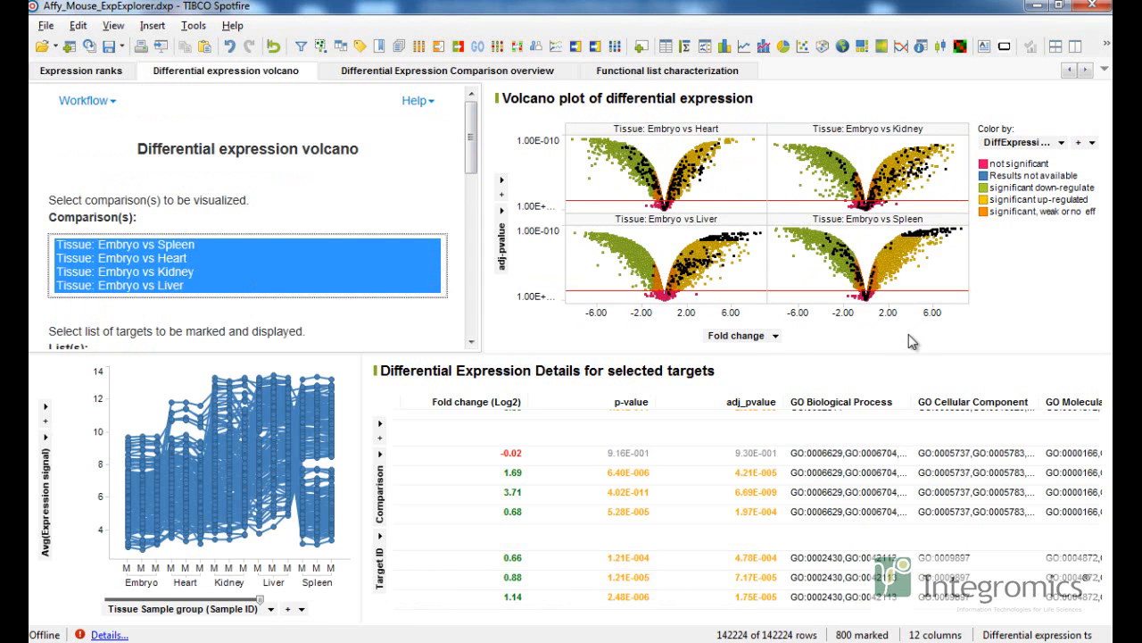
Mark the target with gene symbol Cr2 using the name or annotation marking field.
drag(734, 605, 518, 605)
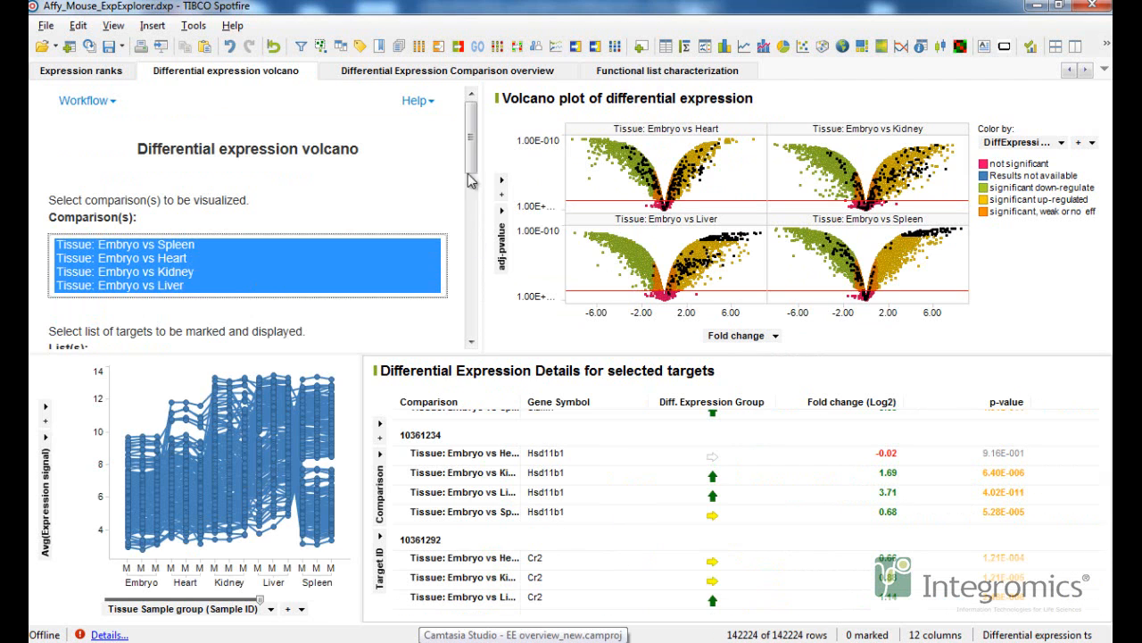
scroll(468, 173, down, 3)
click(99, 272)
click(108, 308)
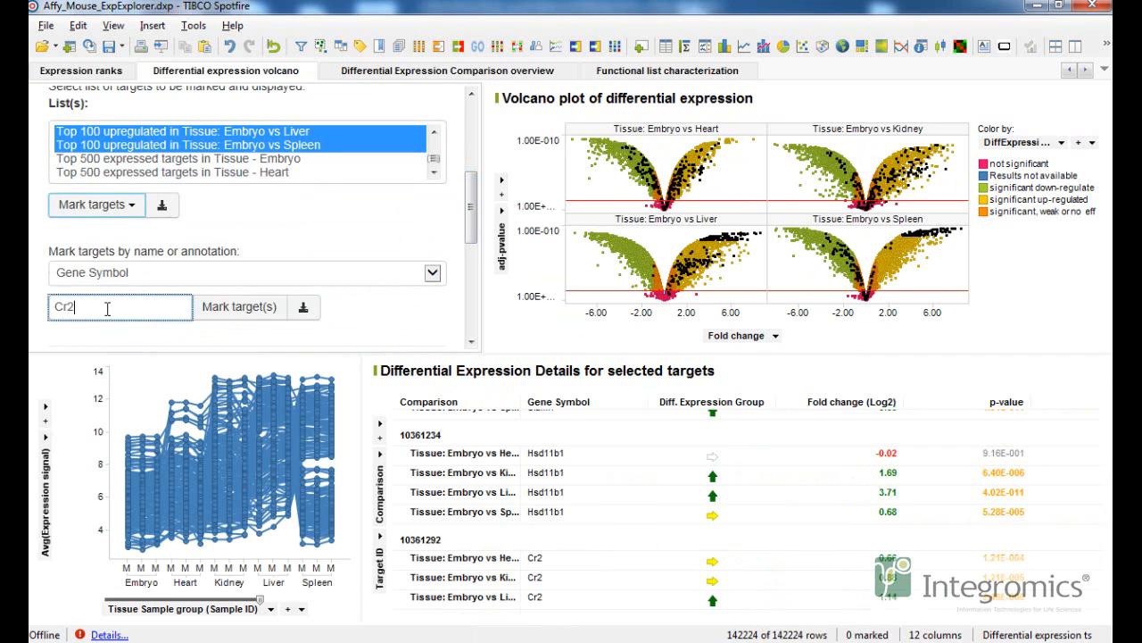
click(239, 306)
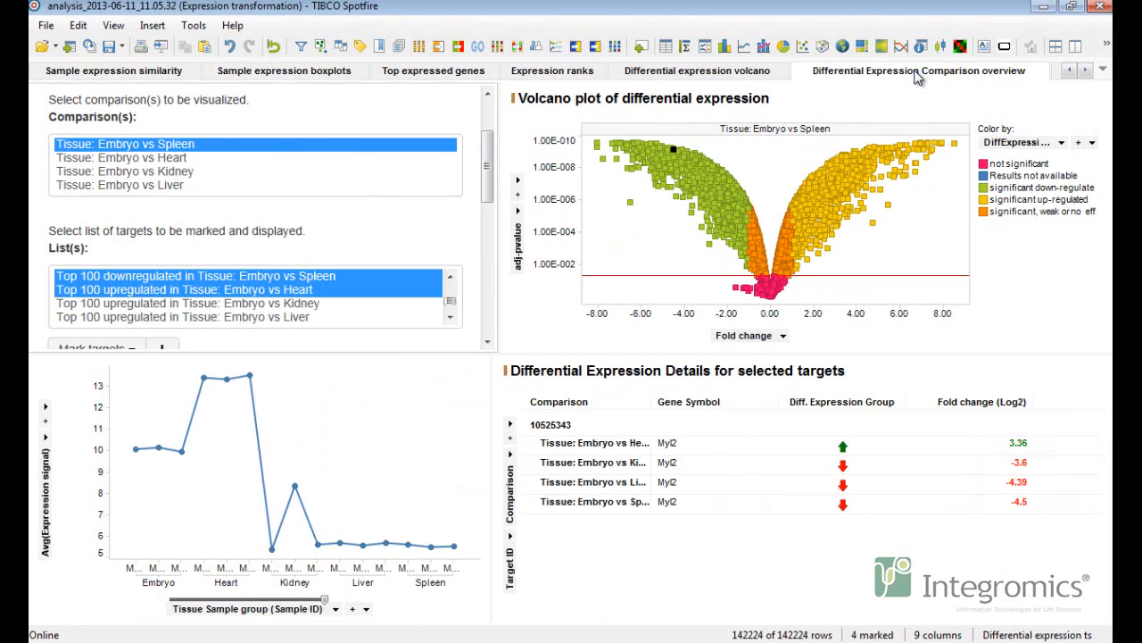
Open the Differential Expression Comparison overview and view the targets of a significant down-regulated list.
click(920, 70)
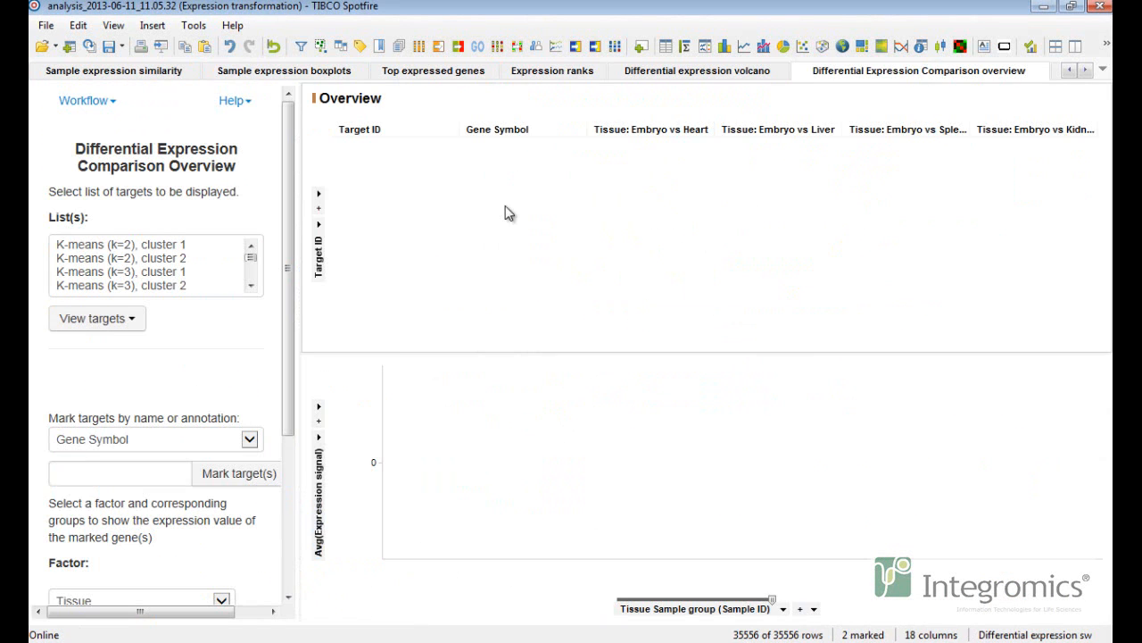
scroll(223, 312, down, 1)
scroll(205, 223, down, 2)
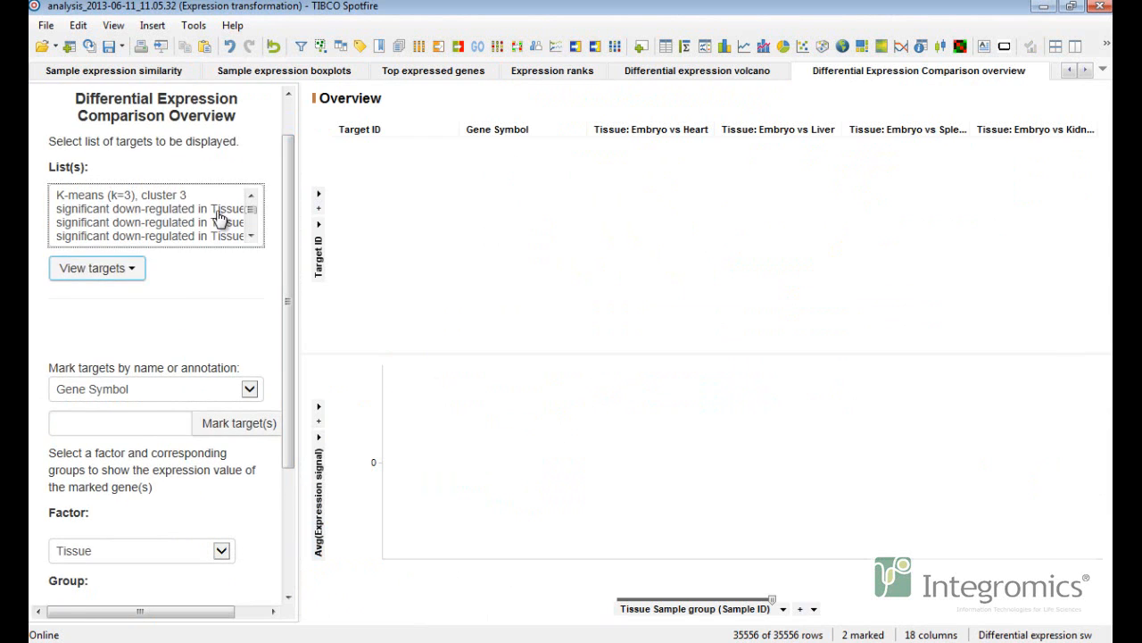
click(192, 211)
click(140, 277)
click(120, 295)
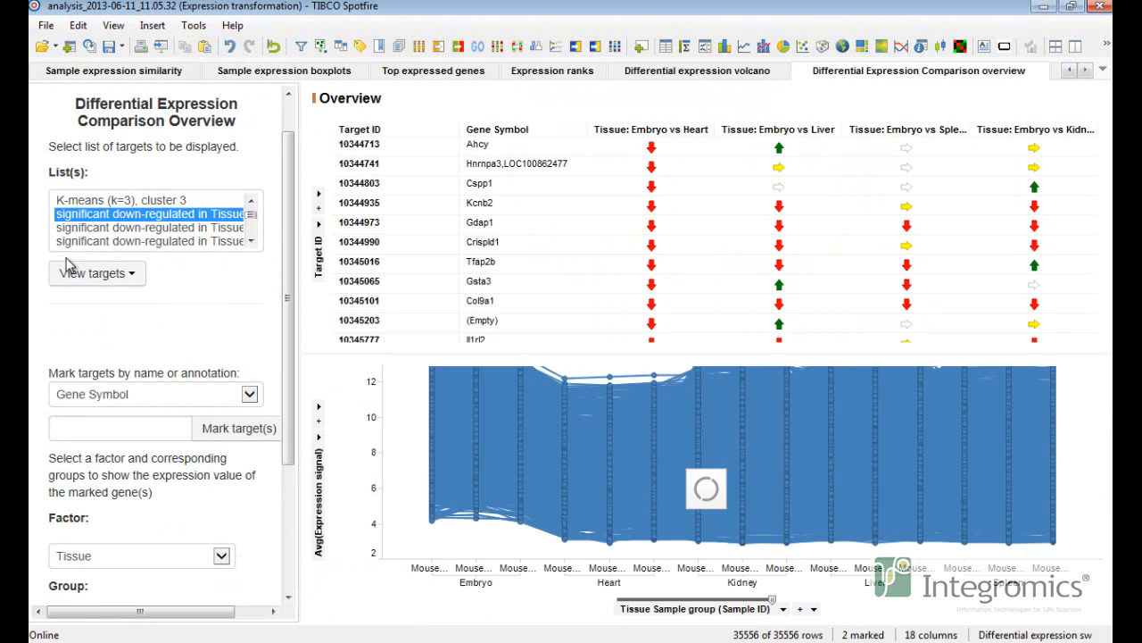
Select the next significant down-regulated list and view its targets as a union of lists.
click(100, 227)
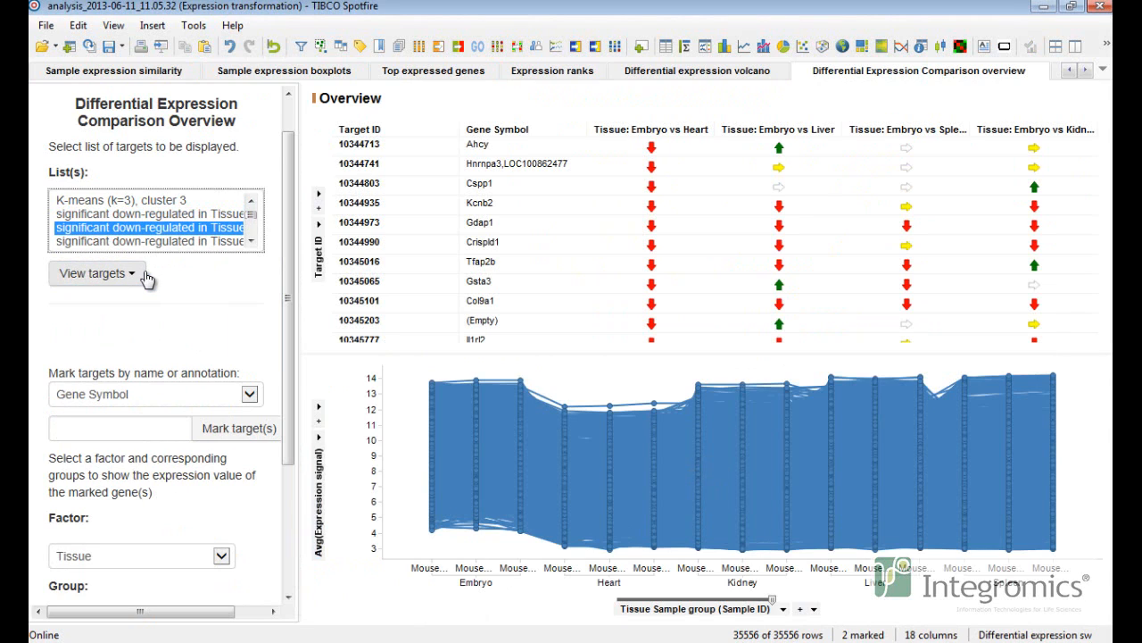
click(106, 273)
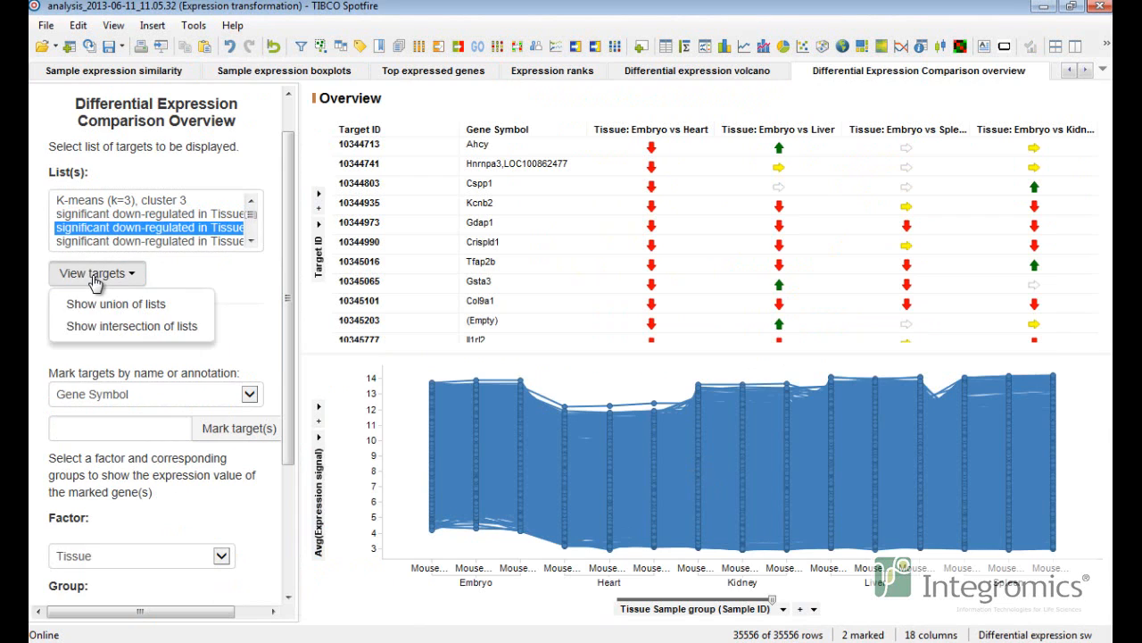
click(176, 305)
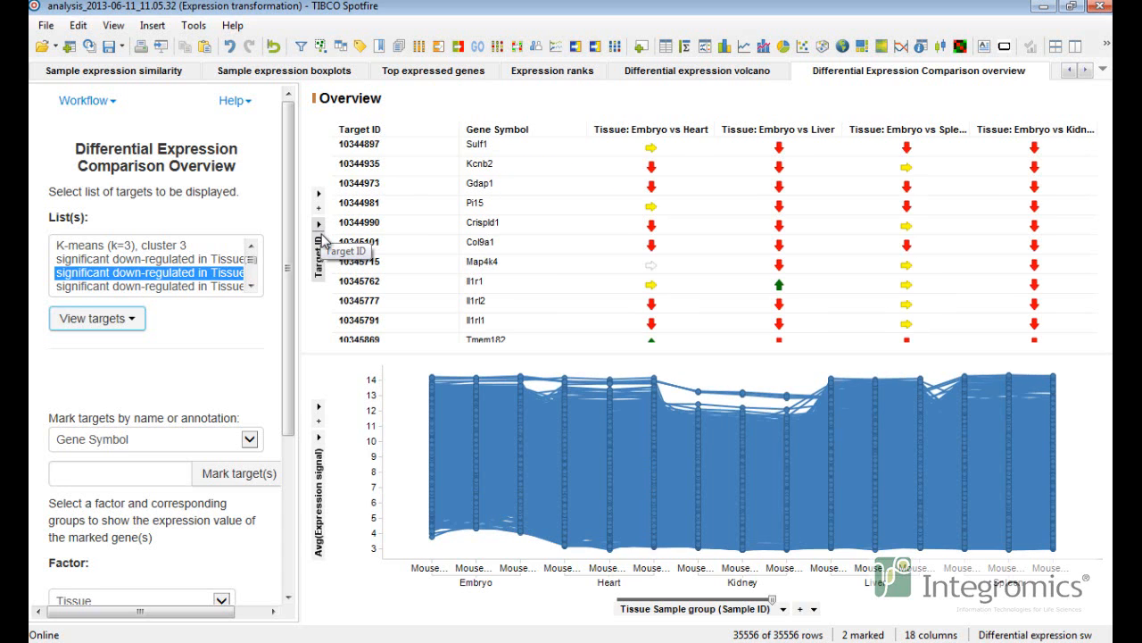
Mark the Gdap1 and Col9a1 rows in the overview table to plot their expression profiles.
click(500, 184)
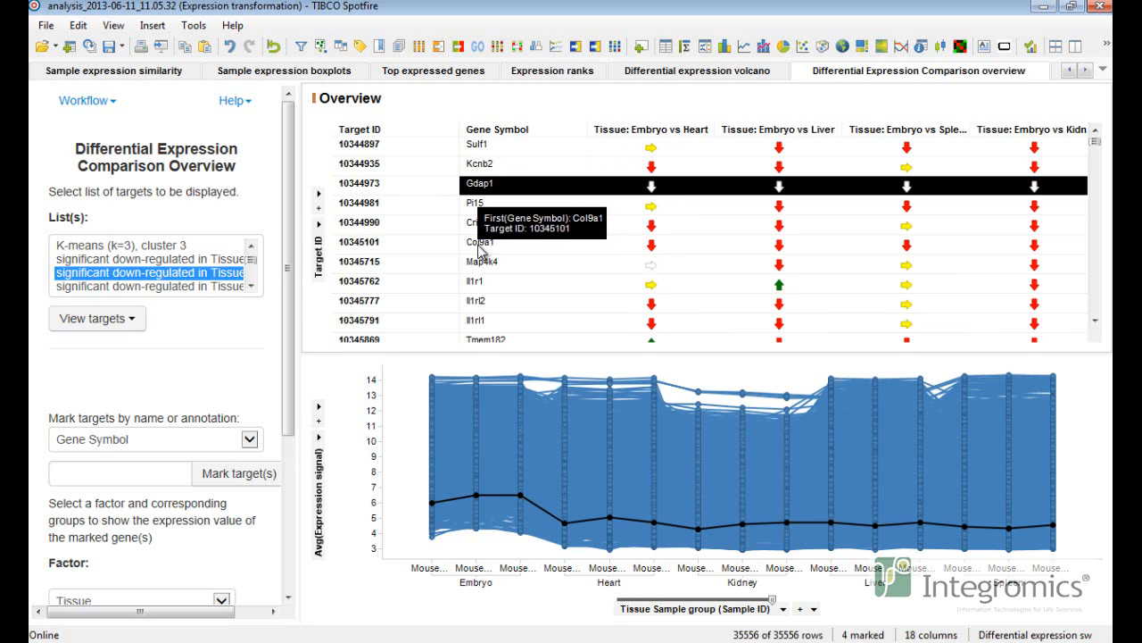
shift+click(480, 252)
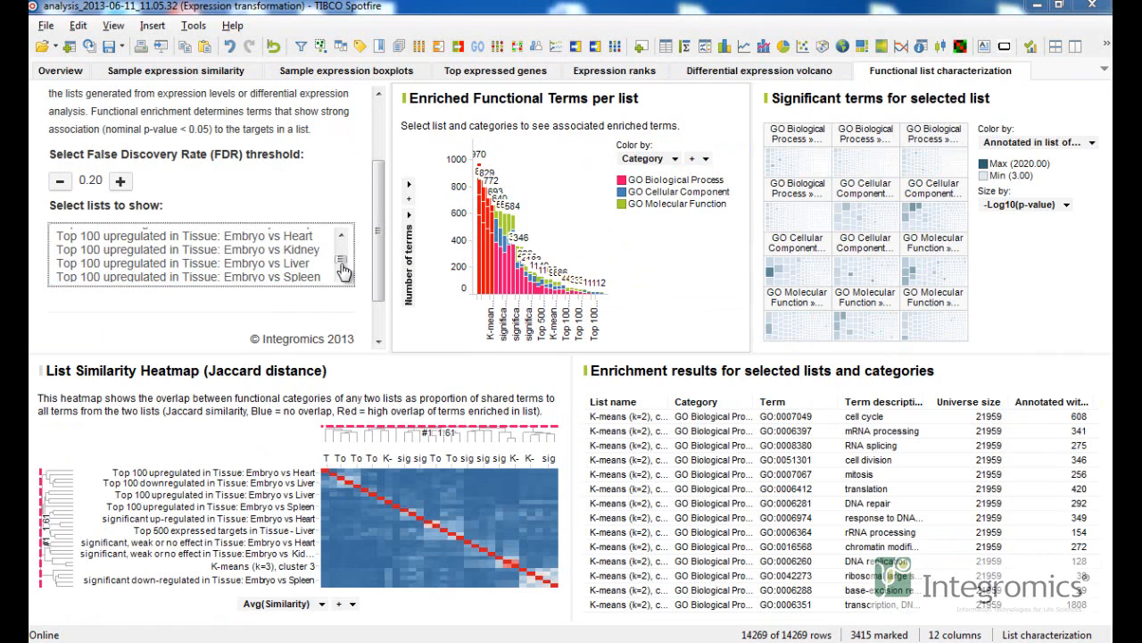
Widen the enriched functional terms chart and select the last list bar in it.
drag(341, 263, 341, 245)
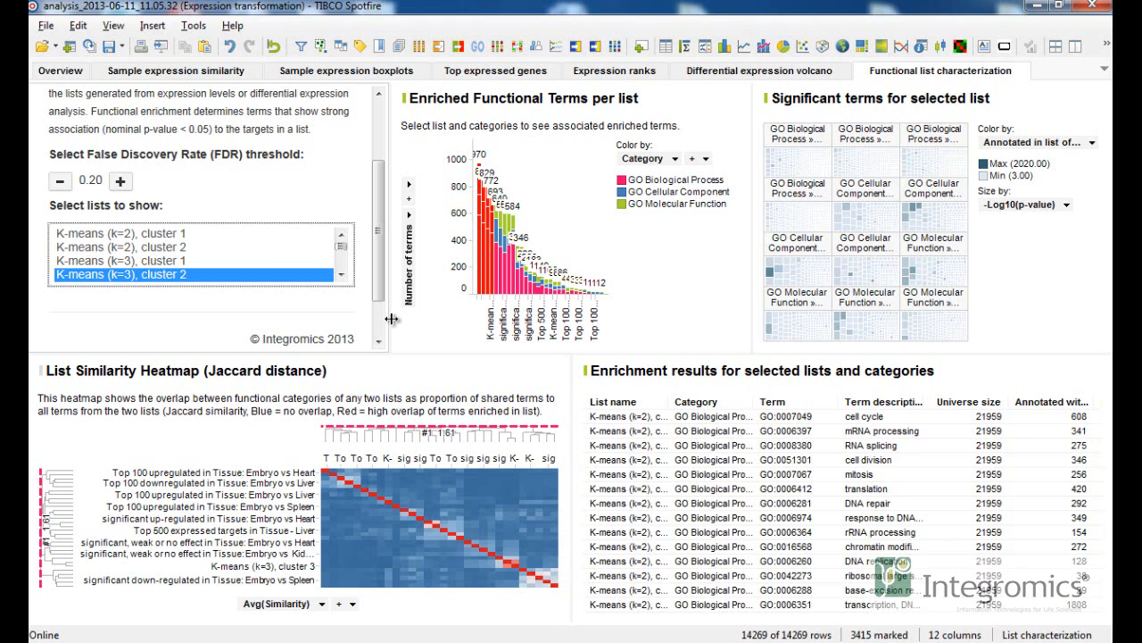
drag(387, 319, 366, 319)
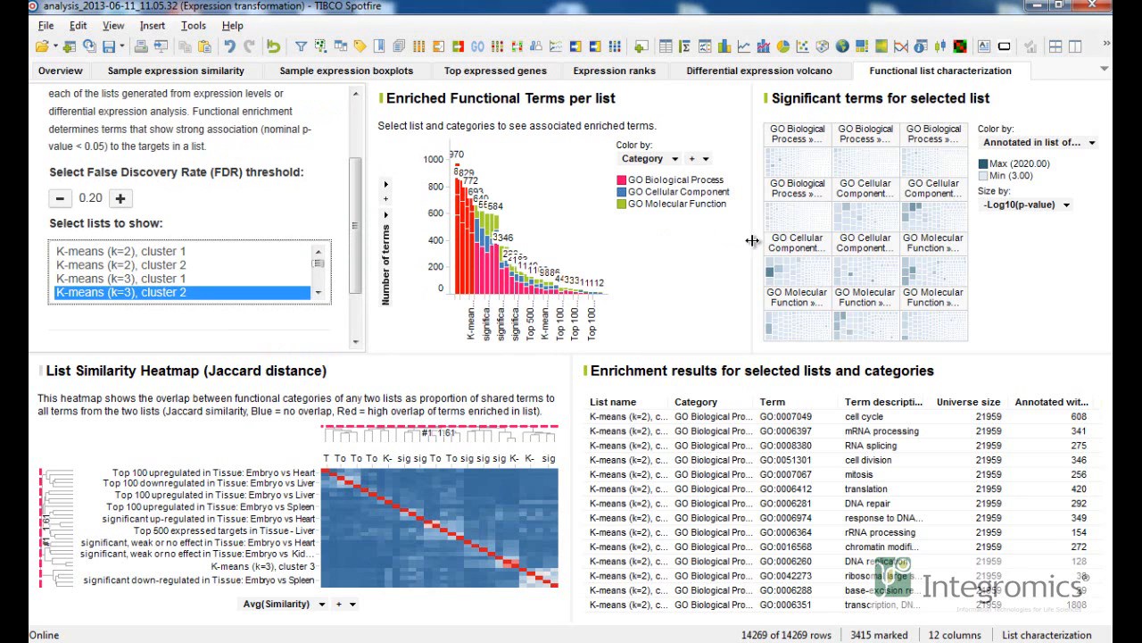
drag(752, 240, 724, 240)
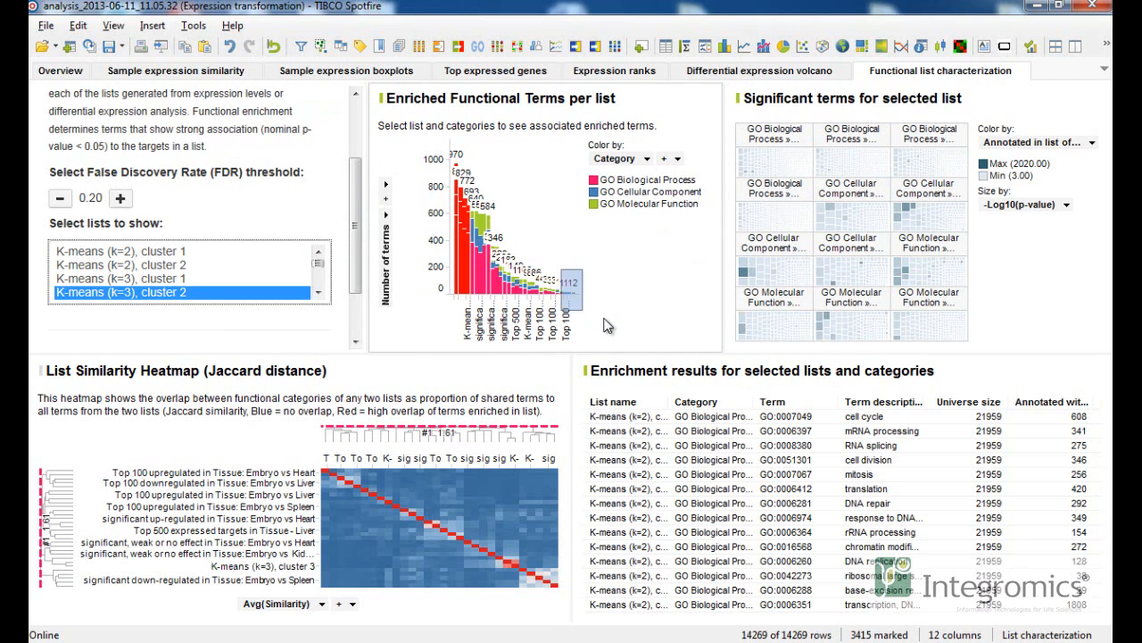
drag(605, 326, 607, 327)
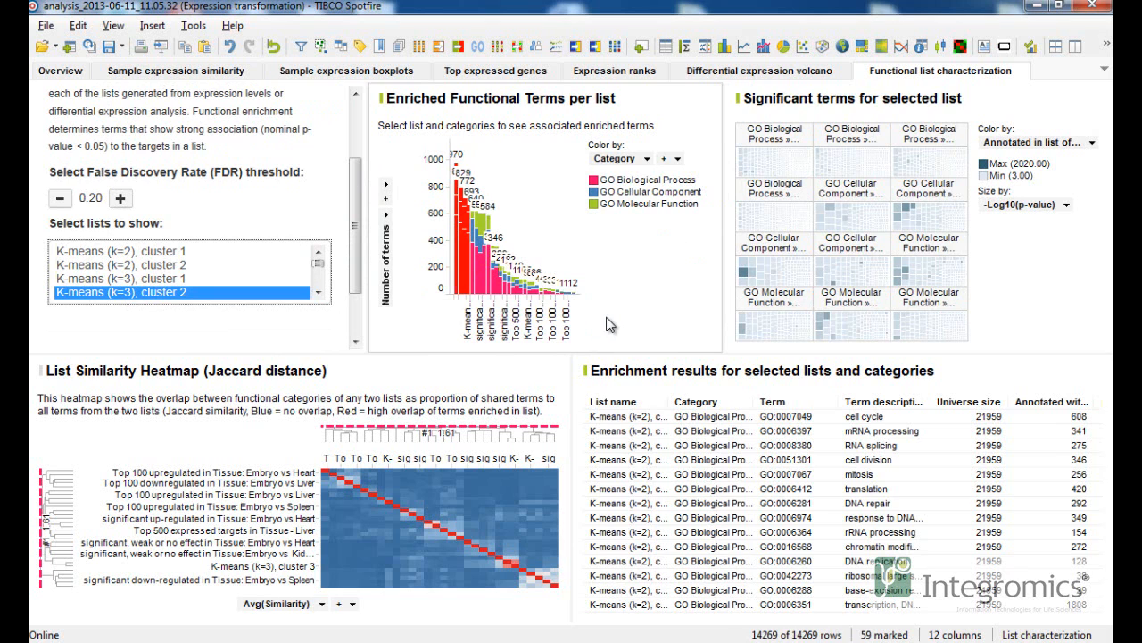
Select the significant down-regulated Embryo vs Spleen bar to show its enriched terms and results.
click(458, 189)
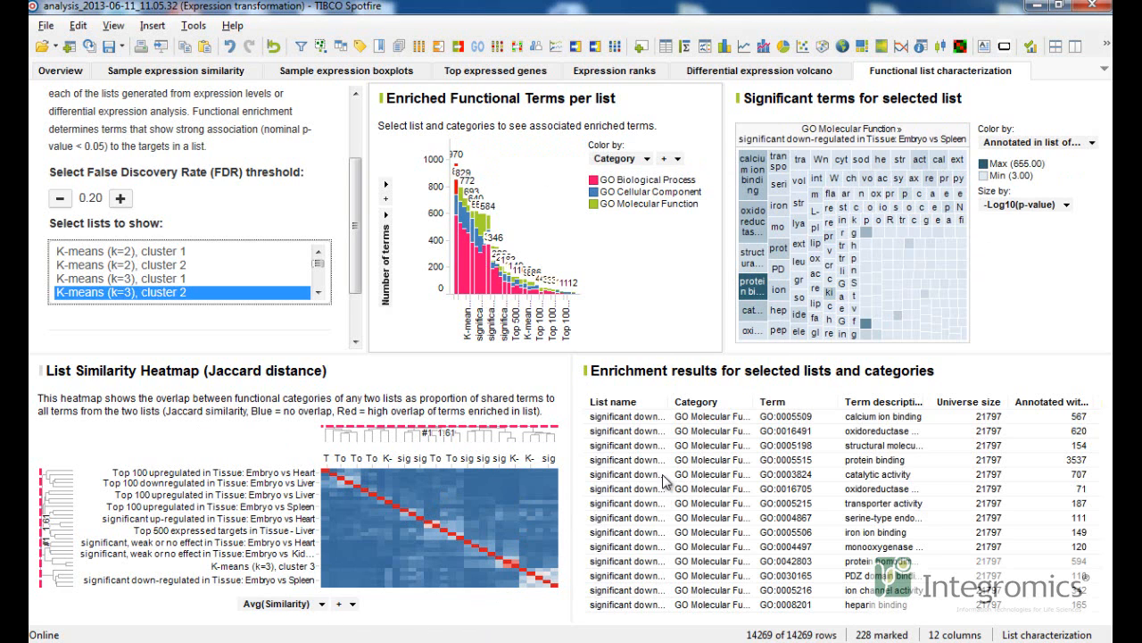
drag(573, 463, 672, 476)
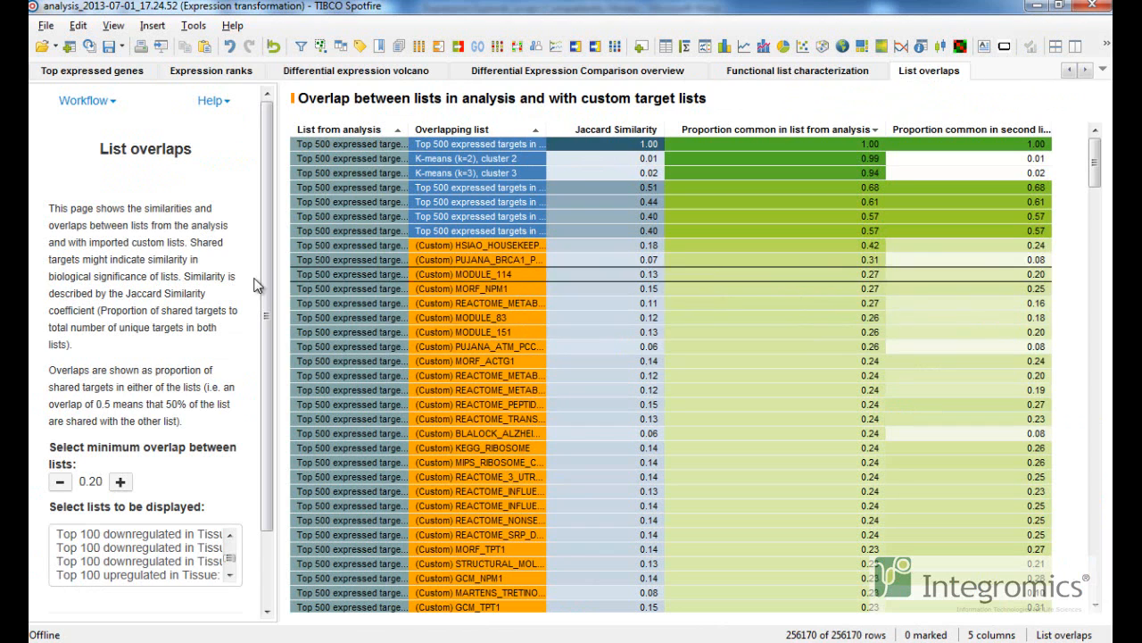
Display the list overlaps for the Top 100 upregulated in Tissue list.
scroll(223, 411, down, 3)
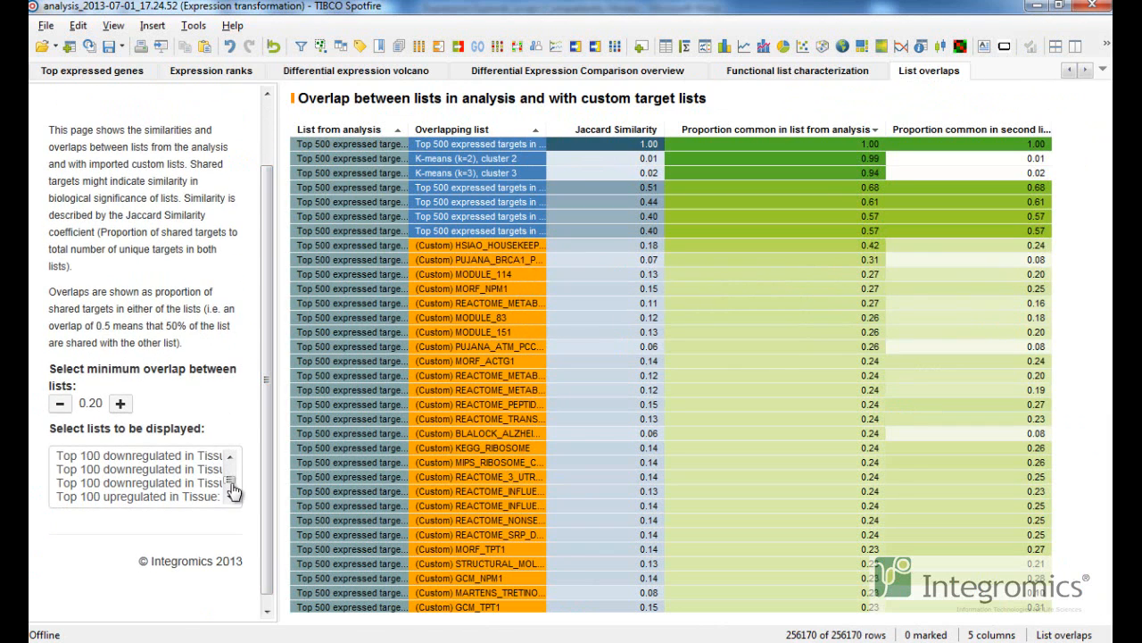
drag(230, 480, 230, 484)
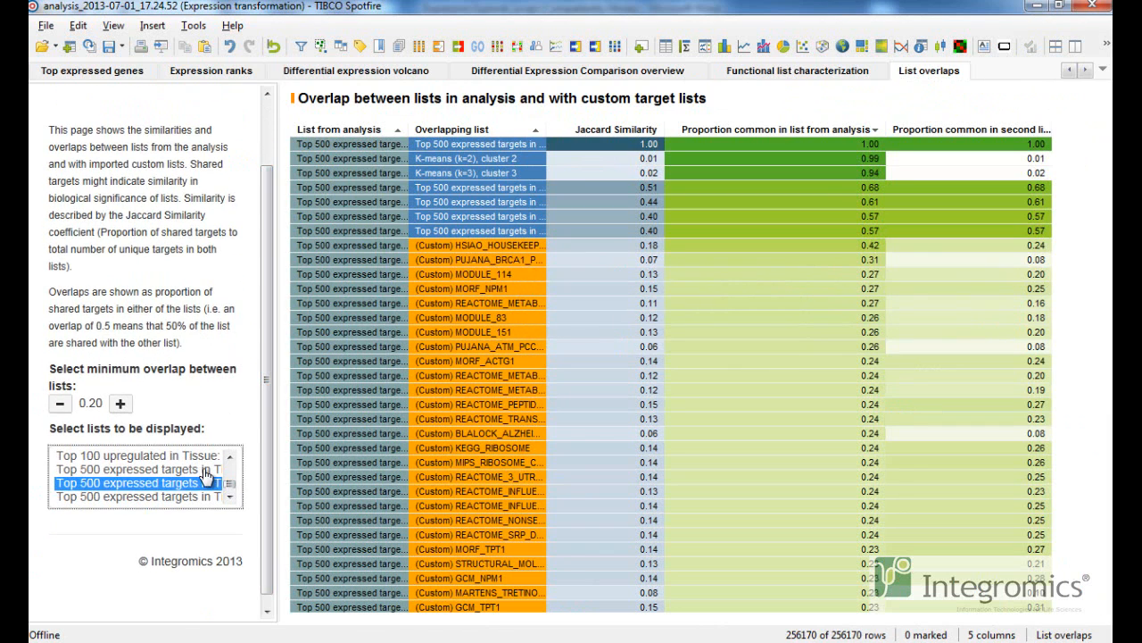
click(214, 469)
click(198, 456)
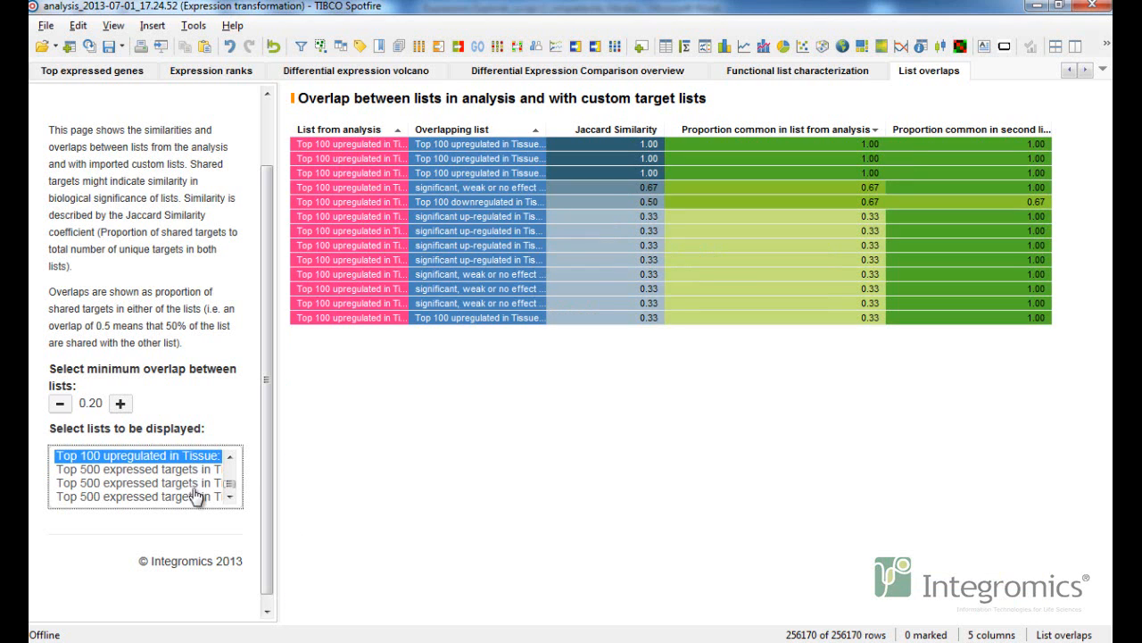
Display the list overlaps for a Top 500 expressed targets list.
click(191, 496)
drag(230, 488, 233, 477)
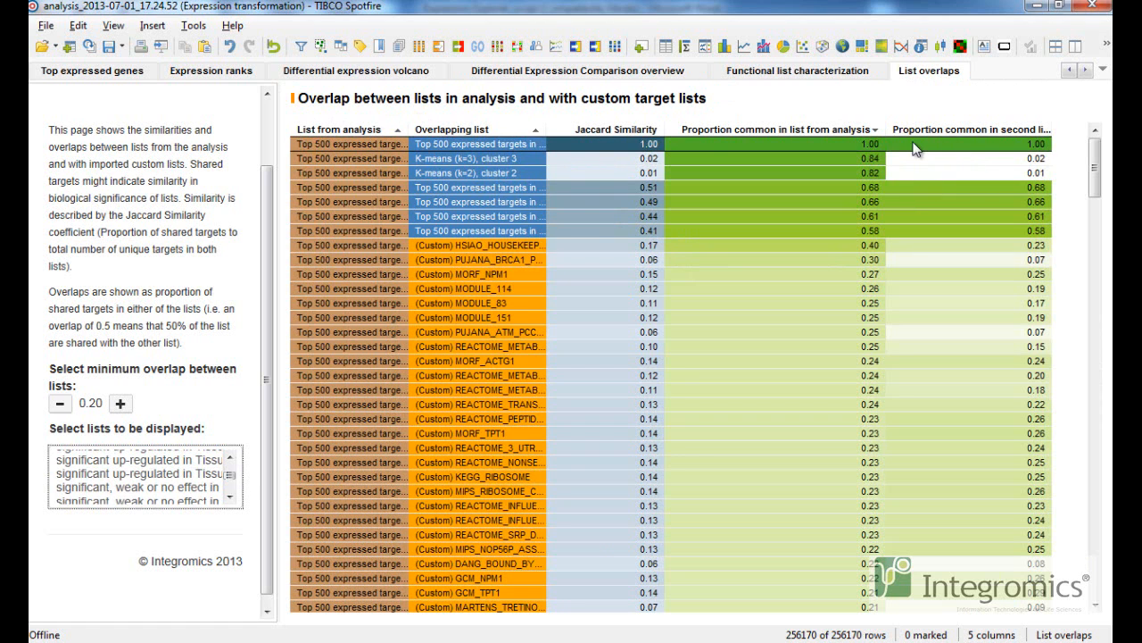
drag(1092, 193, 1087, 156)
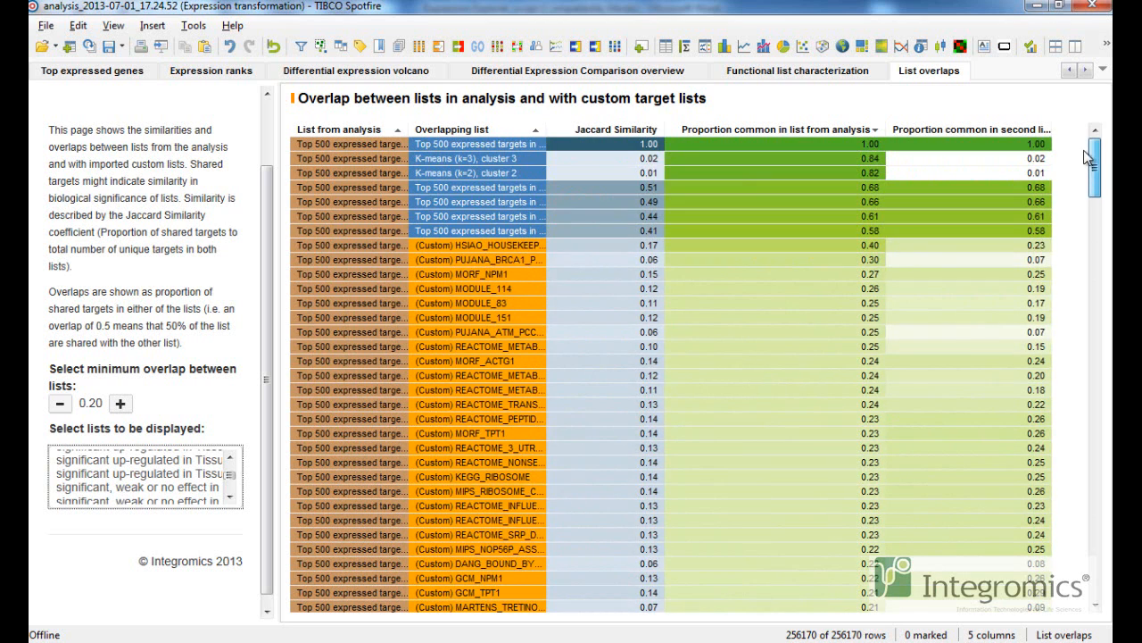
scroll(143, 478, up, 5)
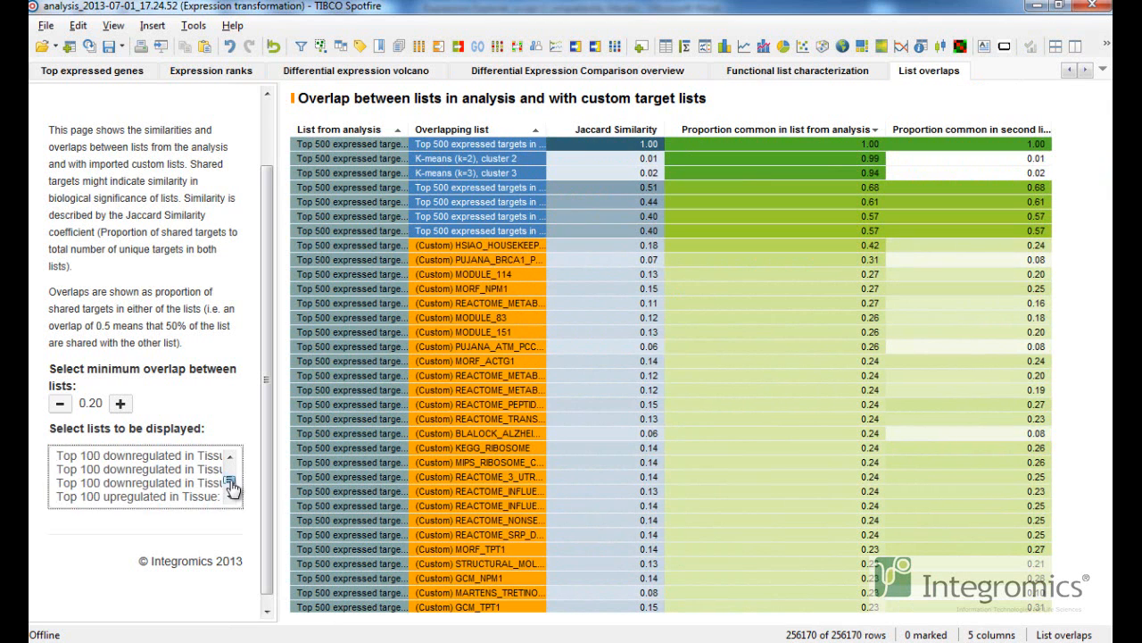
Reselect the Top 100 upregulated list, then the last Top 500 expressed targets list for display.
scroll(143, 473, down, 2)
click(203, 465)
click(202, 456)
click(204, 497)
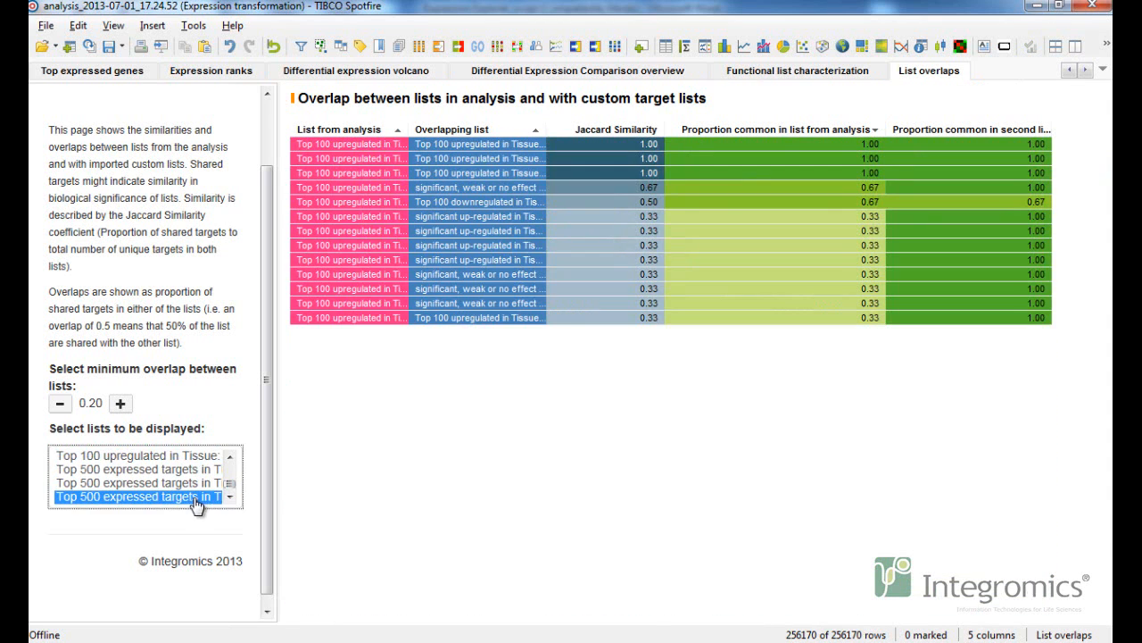